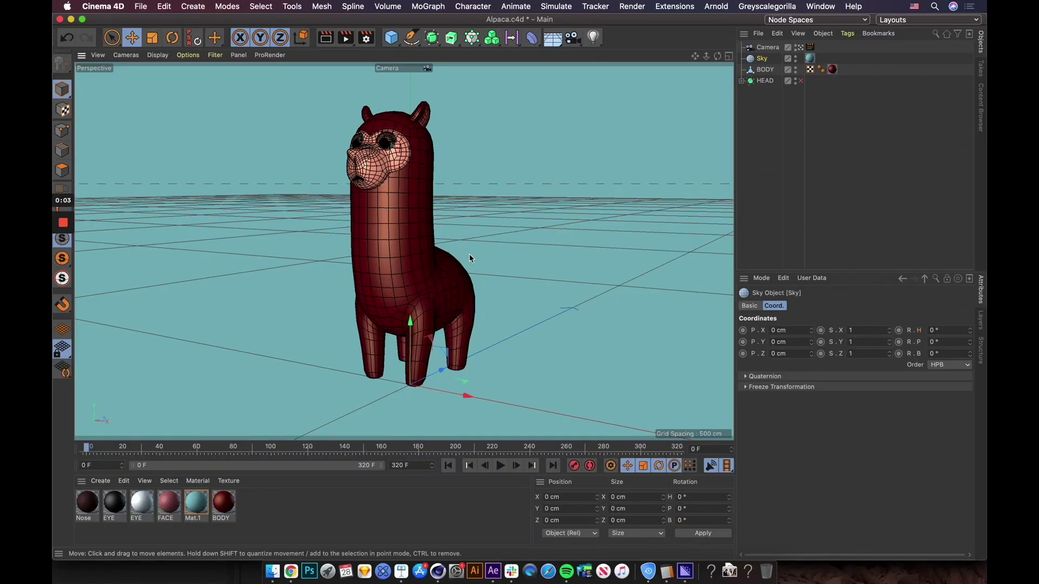
# Try moving the alpaca's body and head along X, undoing both moves
pyautogui.click(437, 358)
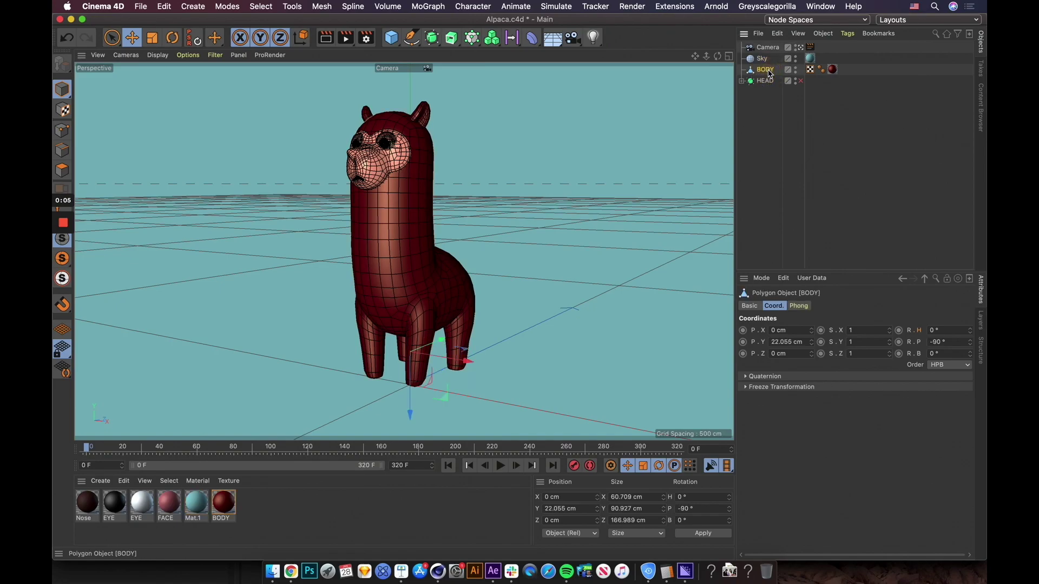
pyautogui.moveTo(436, 358); pyautogui.dragTo(403, 346)
pyautogui.press('super+z')
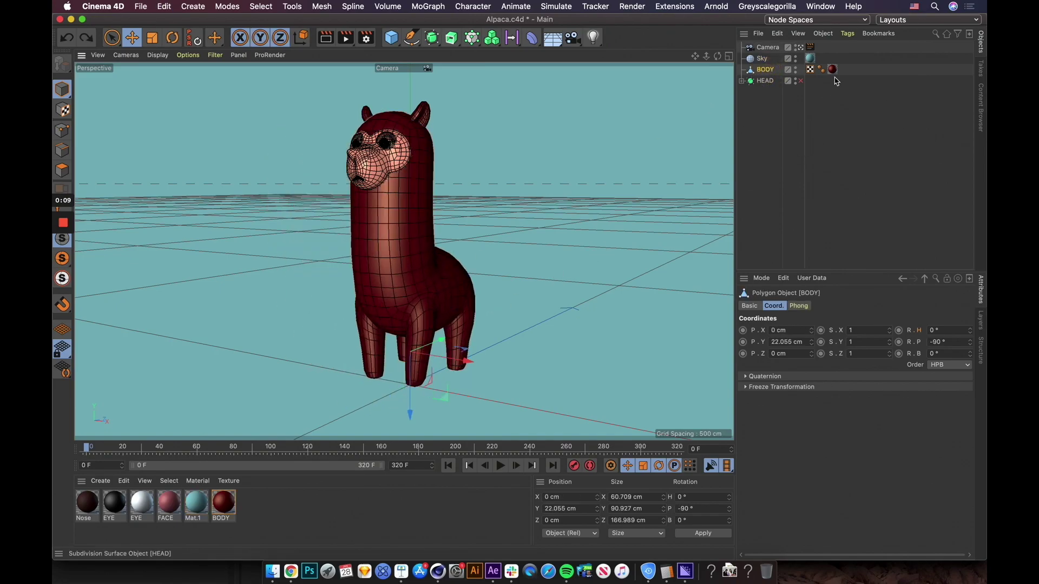
pyautogui.click(765, 81)
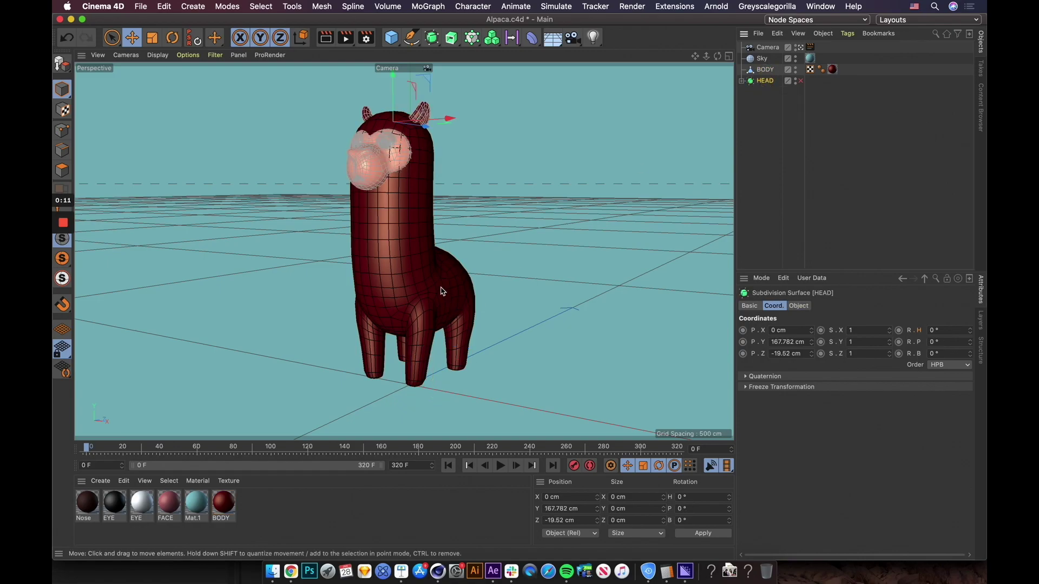
pyautogui.moveTo(453, 127); pyautogui.dragTo(379, 126)
pyautogui.press('super+z')
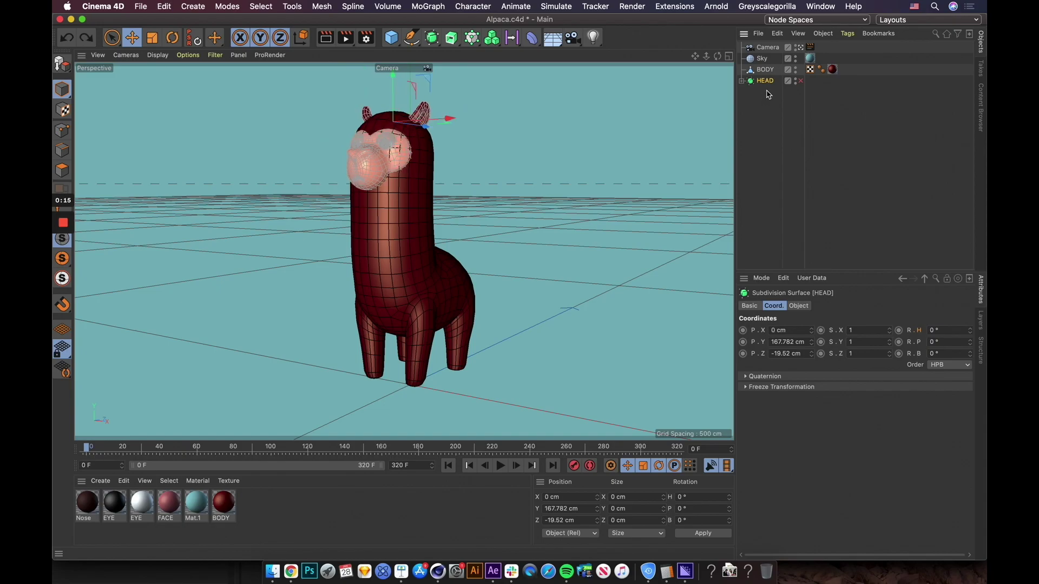
pyautogui.click(587, 160)
pyautogui.click(621, 144)
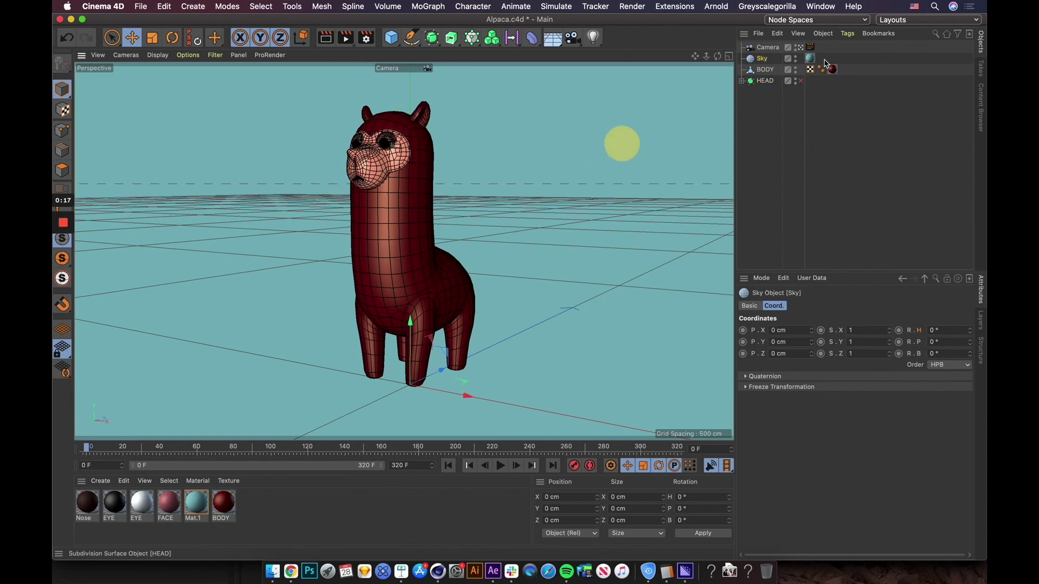
# Add a Hair object to the selected BODY from the Simulate > Hair Objects menu
pyautogui.click(766, 71)
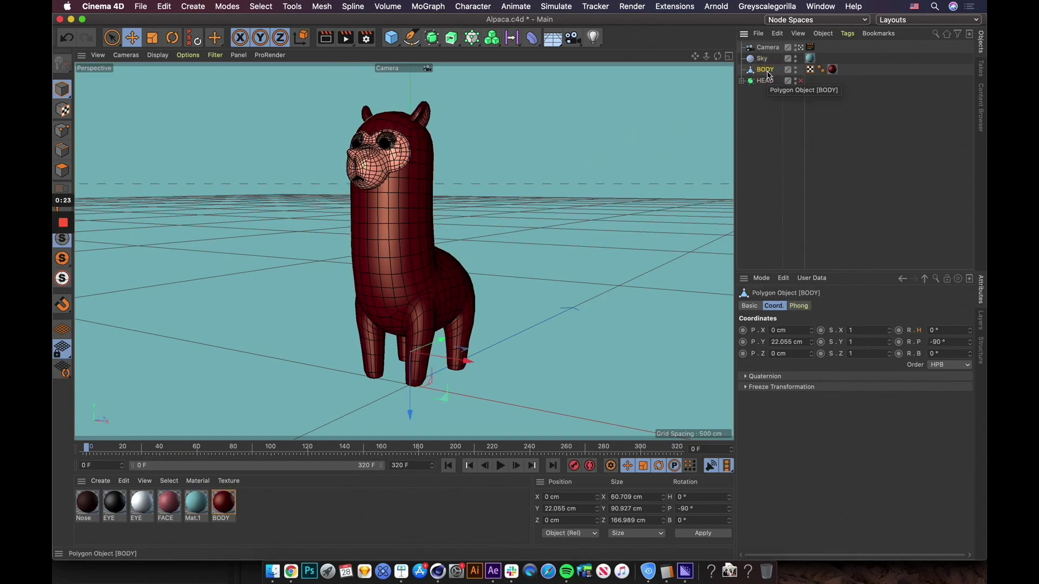
pyautogui.click(547, 7)
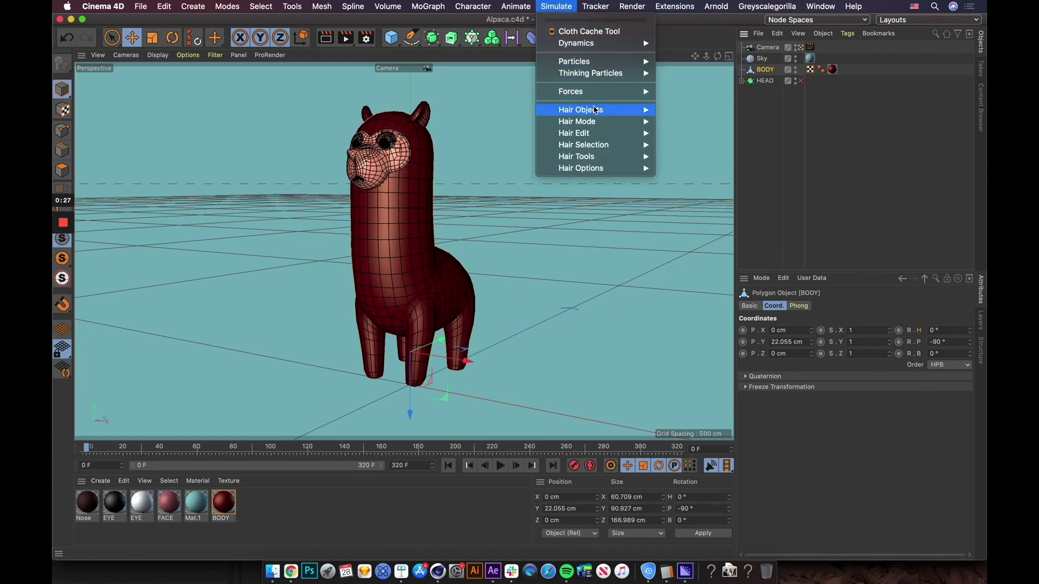
pyautogui.moveTo(596, 116)
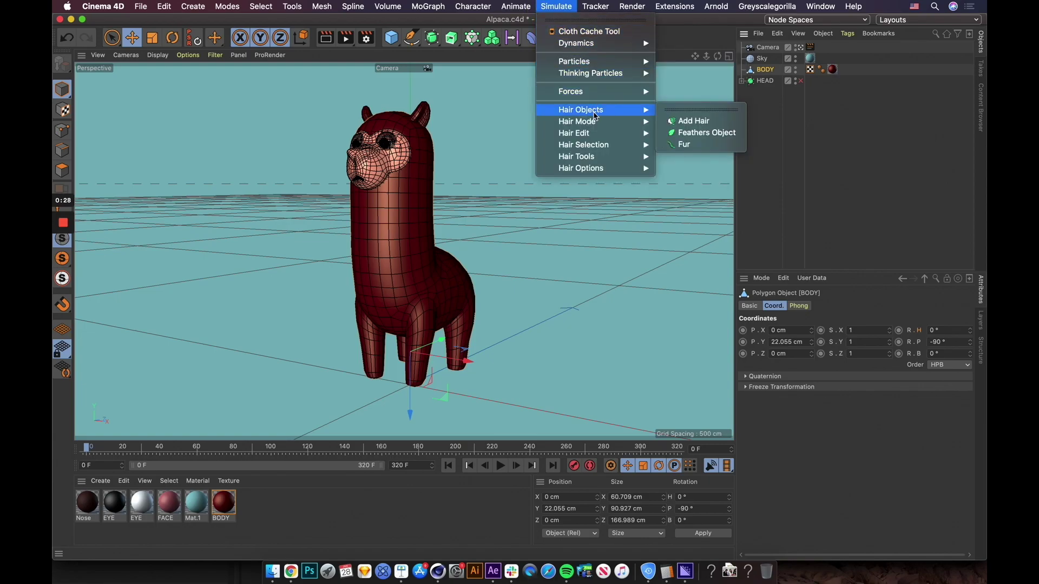
pyautogui.click(683, 123)
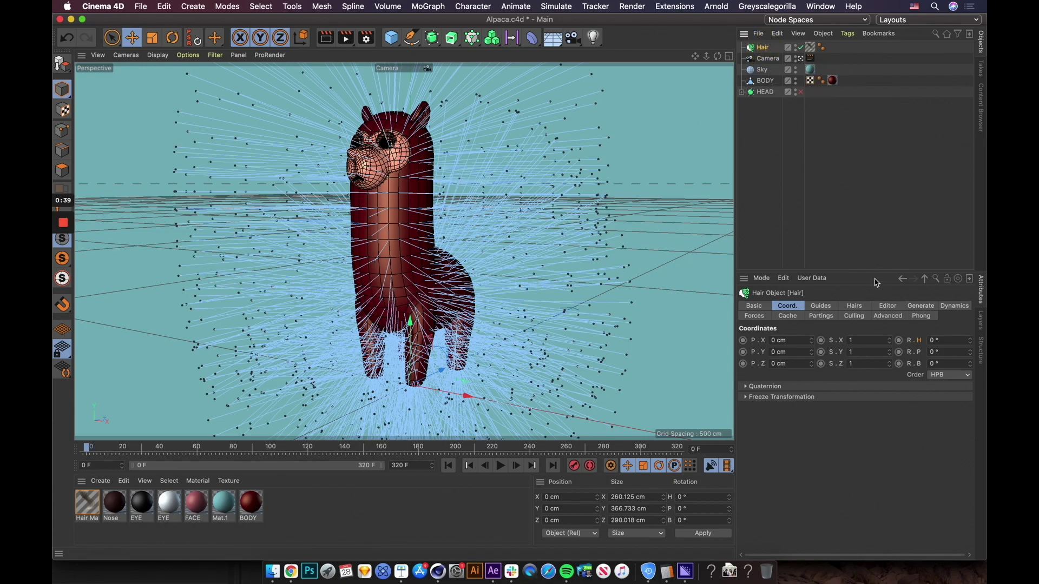
# Set the hair guides to 12 cm Length and 3 Segments
pyautogui.click(835, 309)
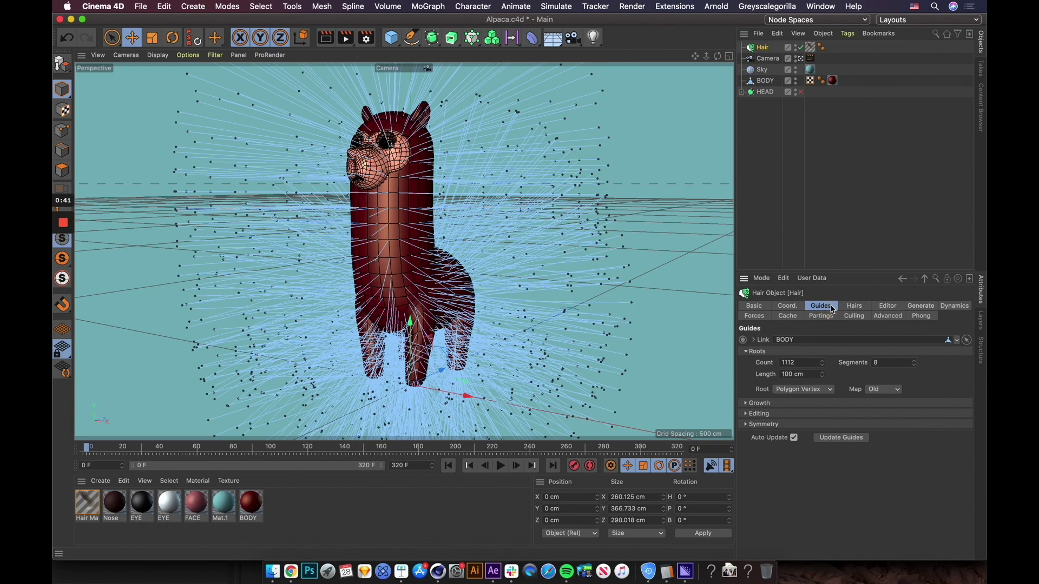
pyautogui.doubleClick(810, 376)
pyautogui.write('12')
pyautogui.press('Return')
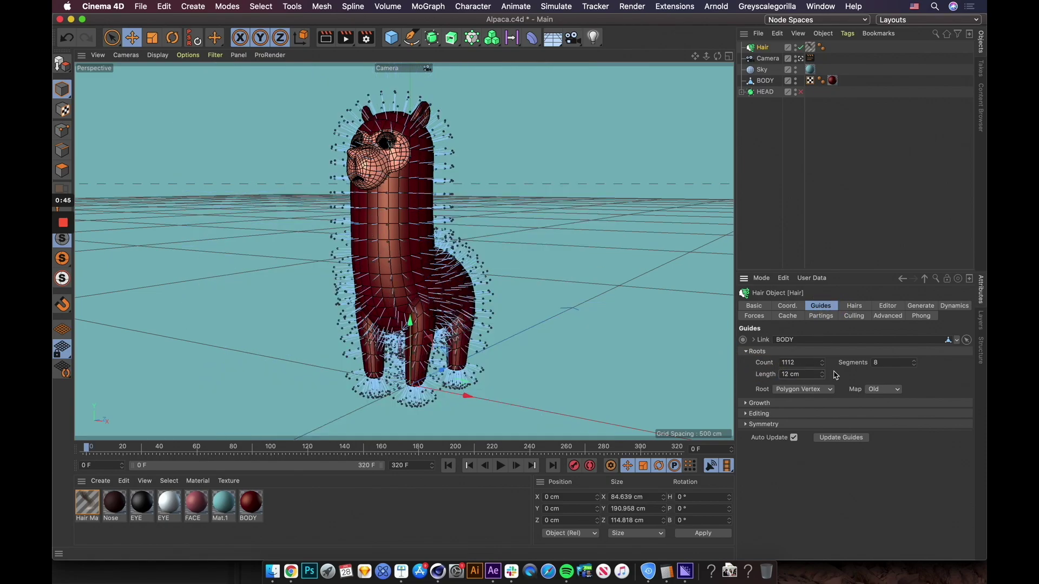
pyautogui.click(875, 363)
pyautogui.write('3')
# Set the hair Count to 150000 with 5 Segments per strand
pyautogui.click(855, 306)
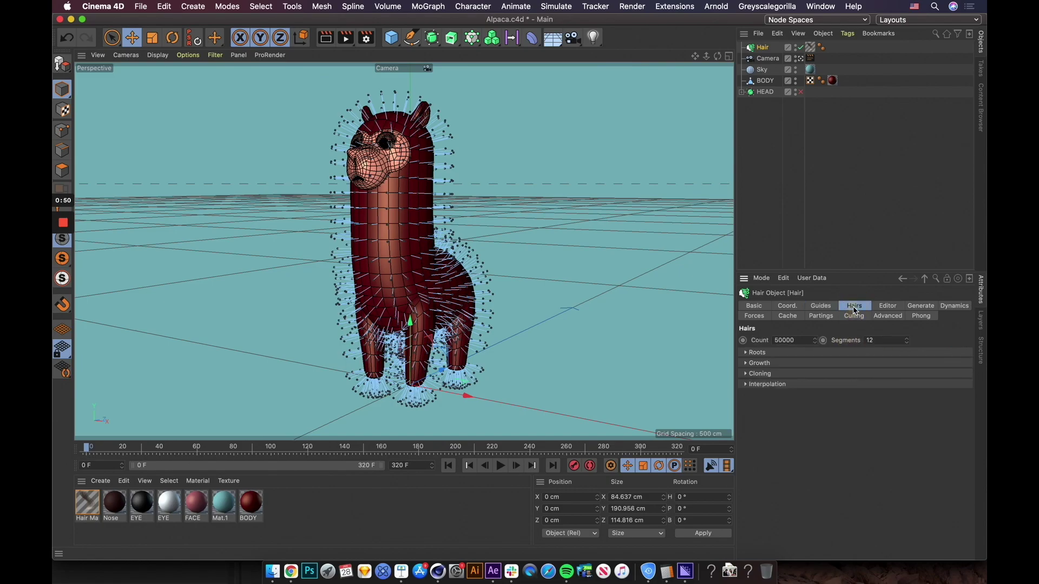
pyautogui.doubleClick(803, 341)
pyautogui.write('1')
pyautogui.click(786, 341)
pyautogui.click(799, 404)
pyautogui.click(784, 341)
pyautogui.doubleClick(875, 340)
pyautogui.write('5')
pyautogui.click(921, 339)
# Set hair Gravity to -2, play the simulation, then rewind to frame 0
pyautogui.click(763, 318)
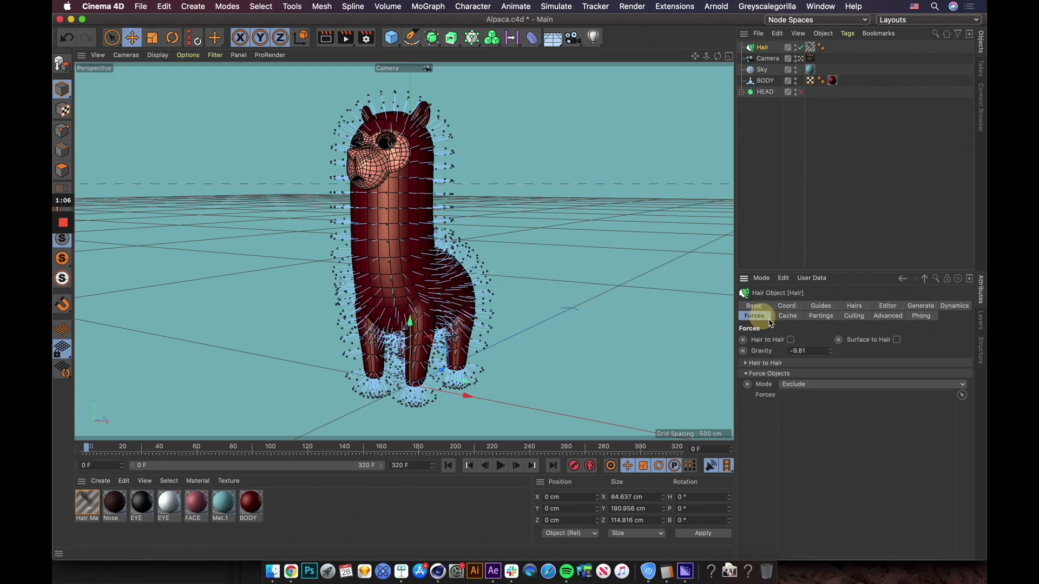
pyautogui.doubleClick(792, 351)
pyautogui.write('-2')
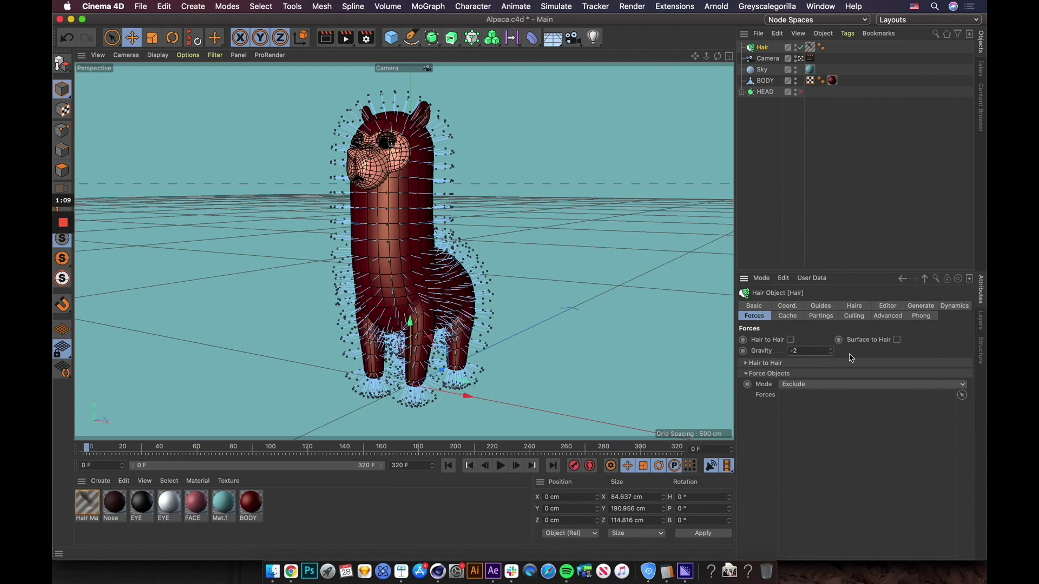
pyautogui.click(852, 358)
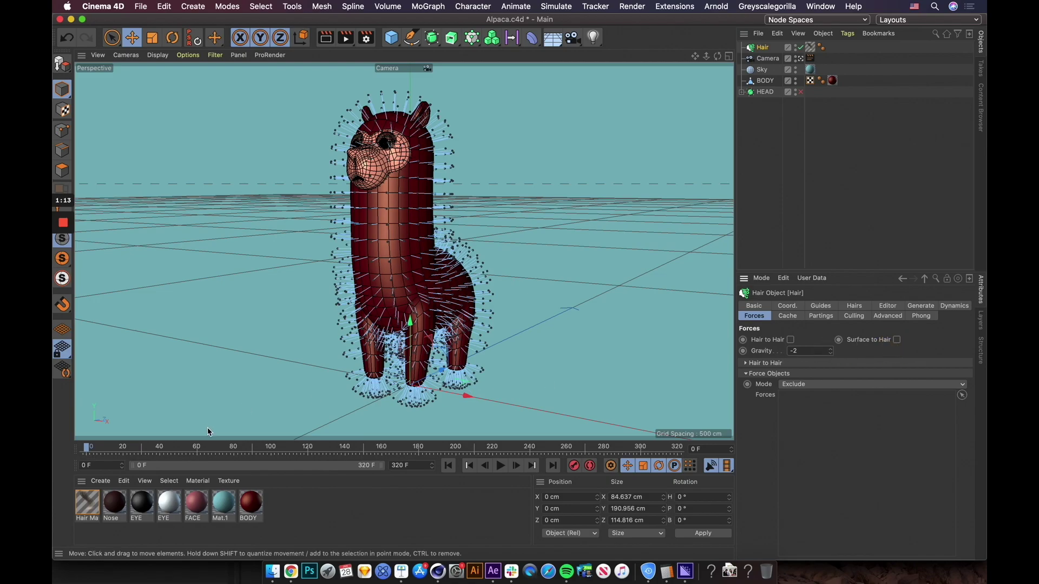
pyautogui.click(501, 465)
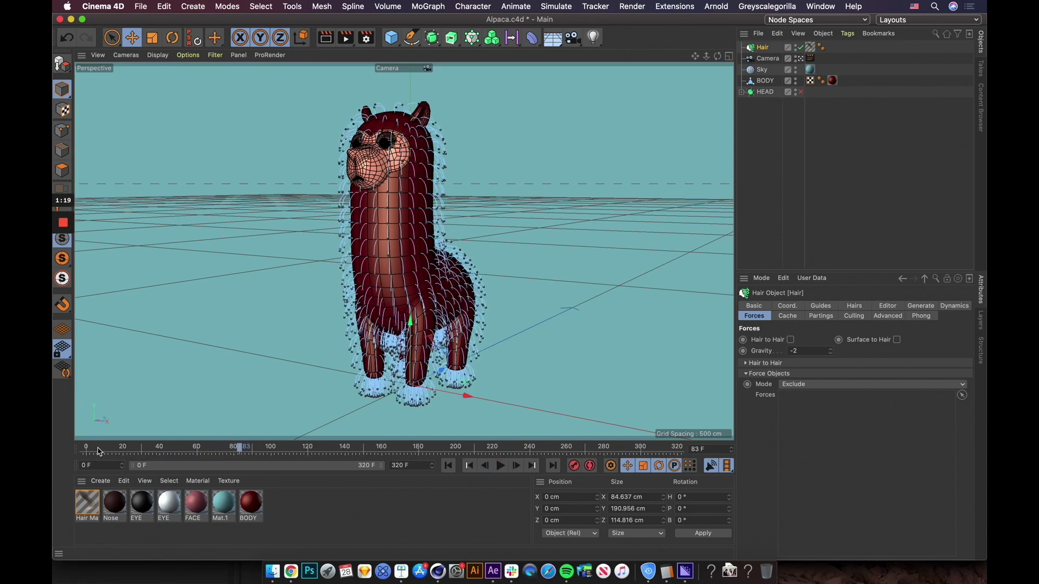
pyautogui.click(85, 449)
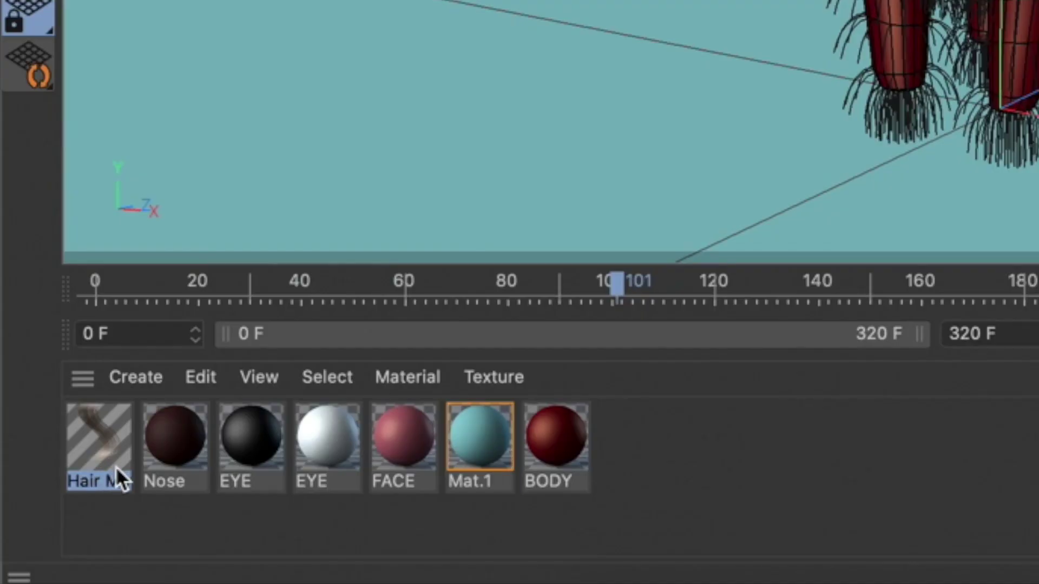
# Set the Hair Mat colour gradient's left knot to dark red at 35% brightness
pyautogui.doubleClick(110, 442)
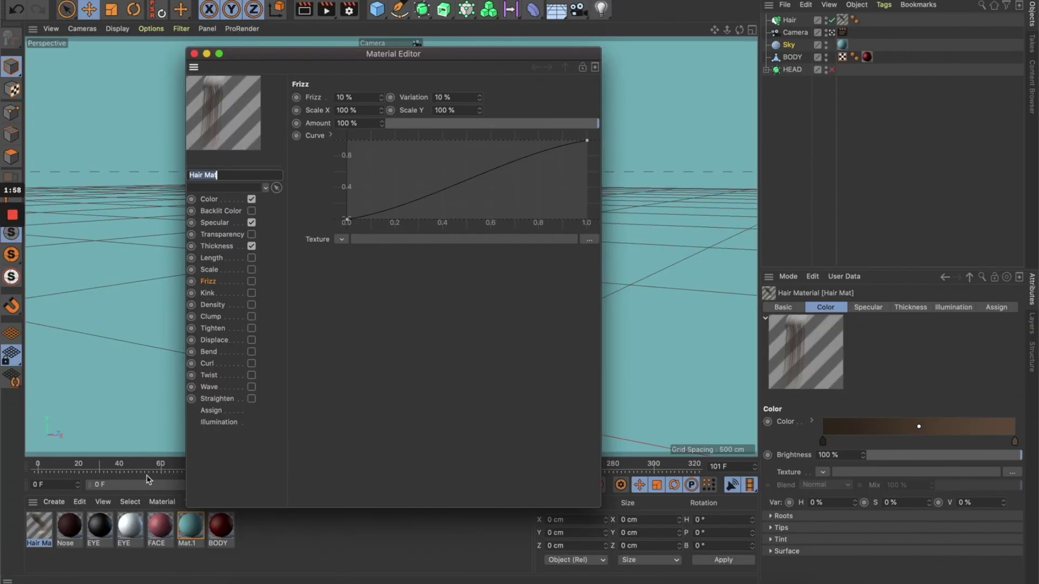
pyautogui.moveTo(441, 58); pyautogui.dragTo(824, 66)
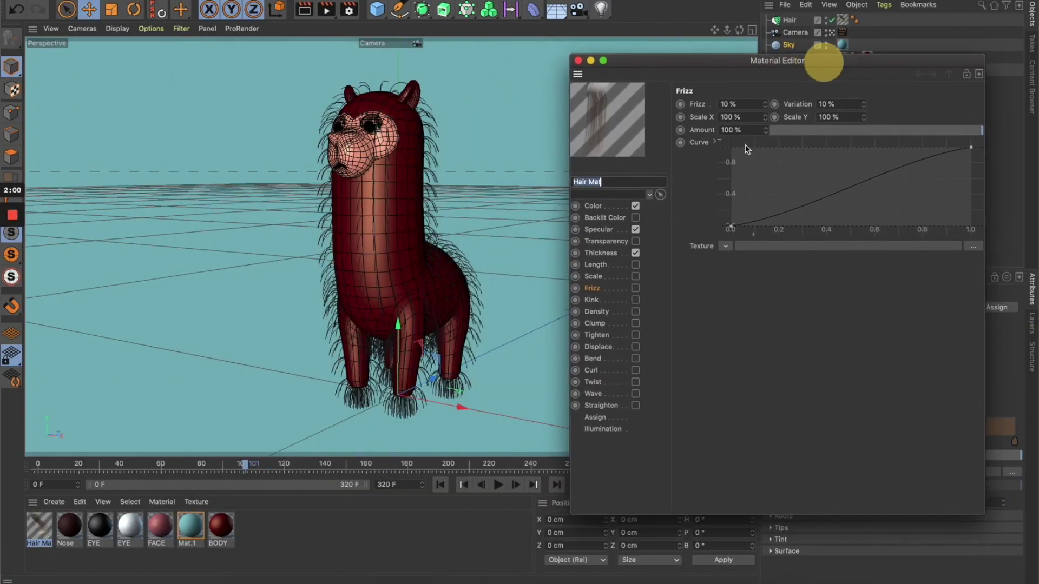
pyautogui.click(592, 205)
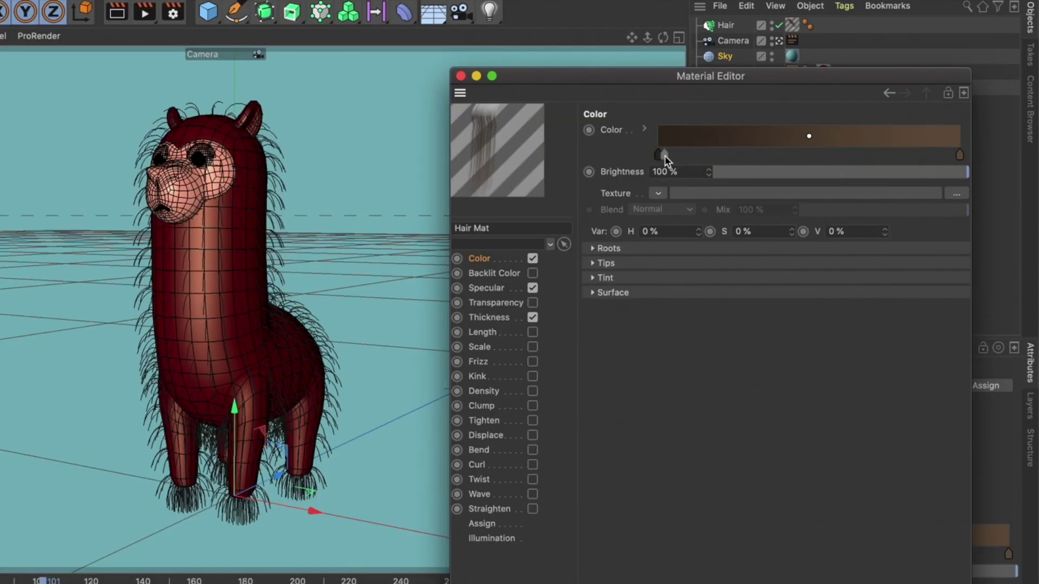
pyautogui.doubleClick(658, 155)
pyautogui.click(577, 171)
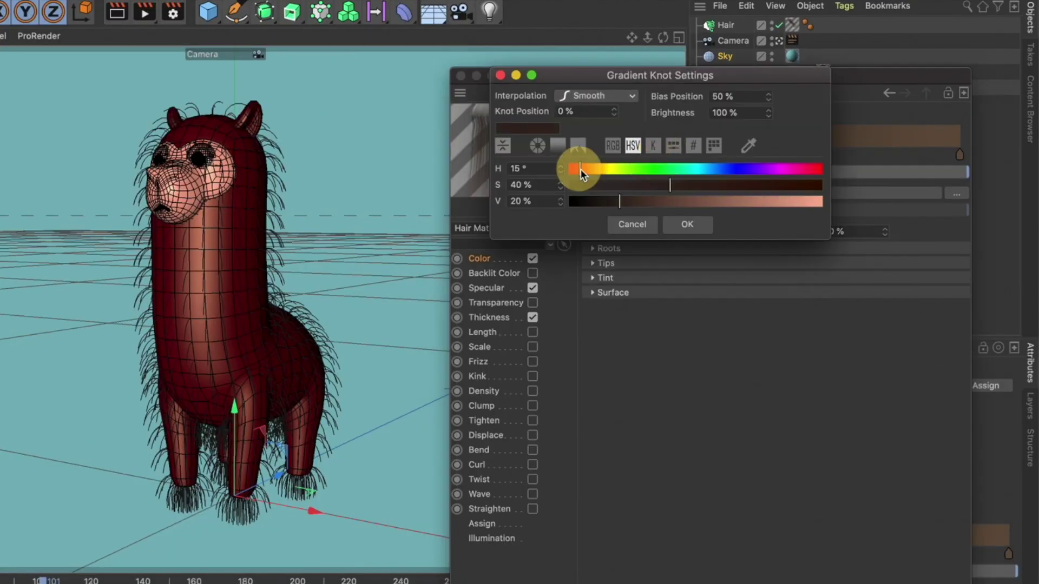
pyautogui.click(755, 185)
pyautogui.click(803, 186)
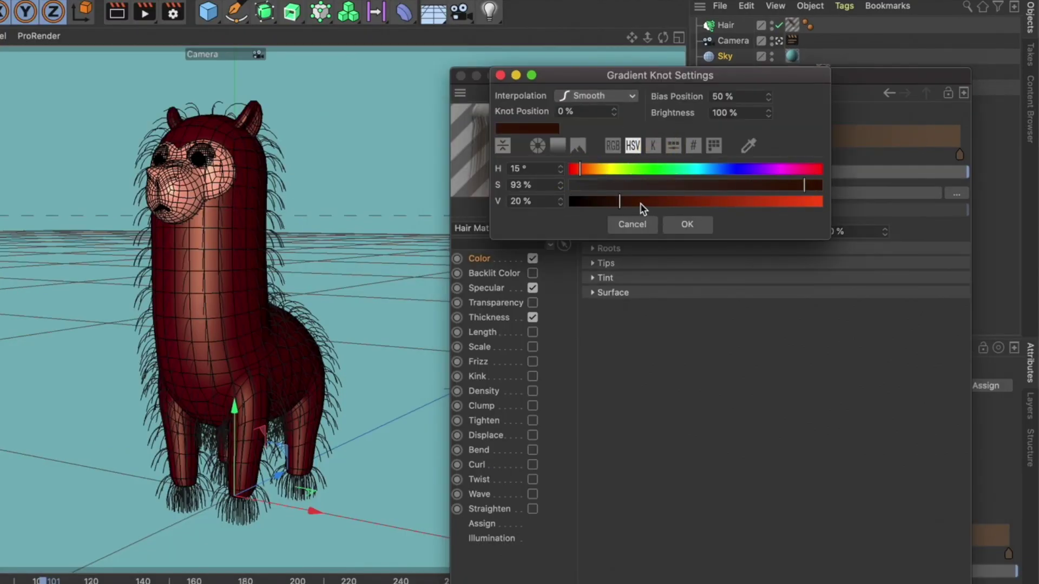
pyautogui.click(630, 202)
pyautogui.click(815, 186)
pyautogui.click(658, 202)
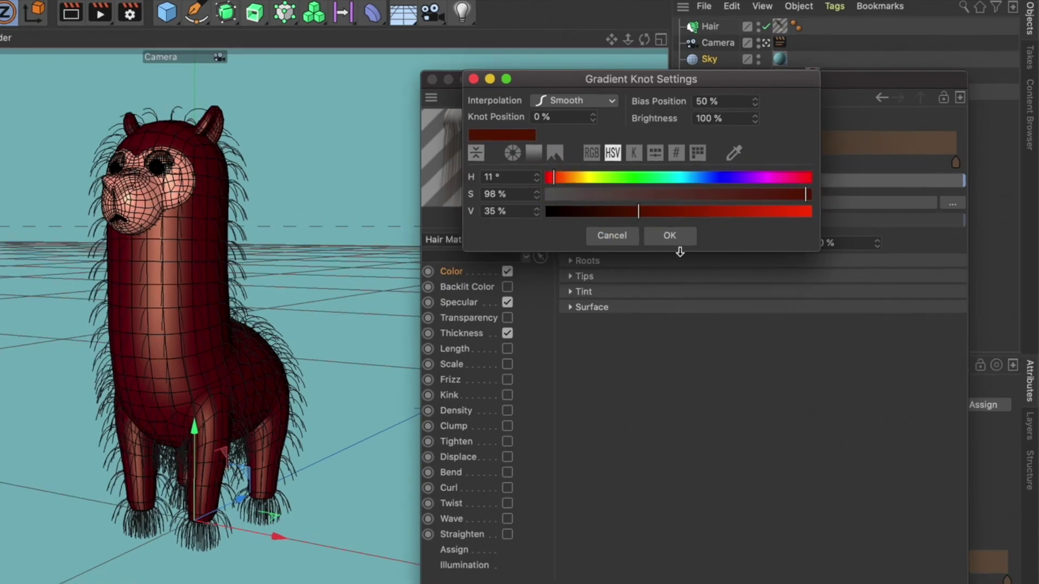
pyautogui.click(687, 224)
# Set the gradient's right knot to bright red, hue 11° at 100% brightness
pyautogui.doubleClick(960, 154)
pyautogui.click(784, 168)
pyautogui.click(1030, 201)
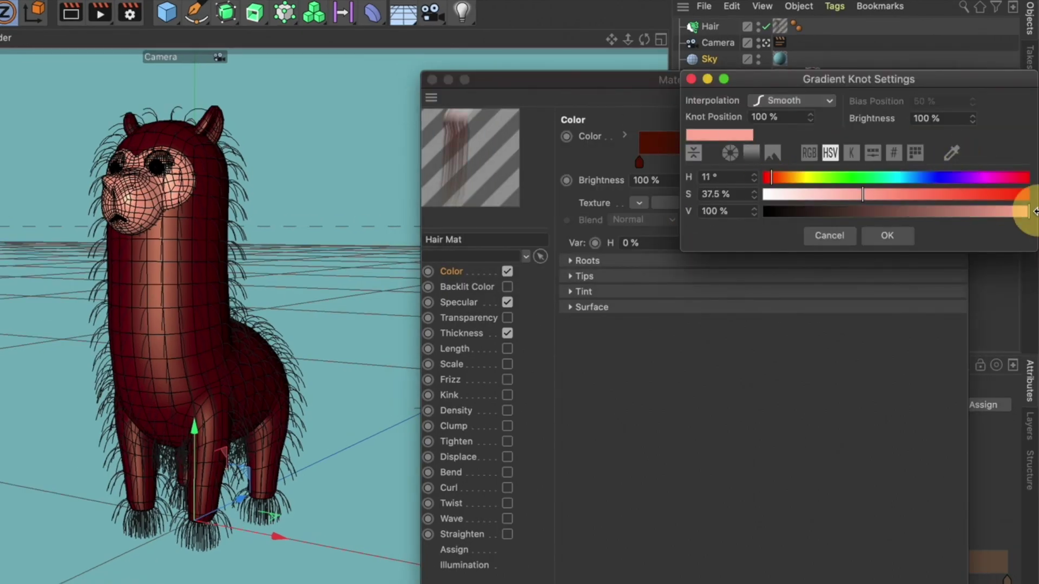
pyautogui.click(1022, 194)
pyautogui.click(888, 236)
pyautogui.doubleClick(956, 161)
pyautogui.click(1004, 210)
pyautogui.click(887, 235)
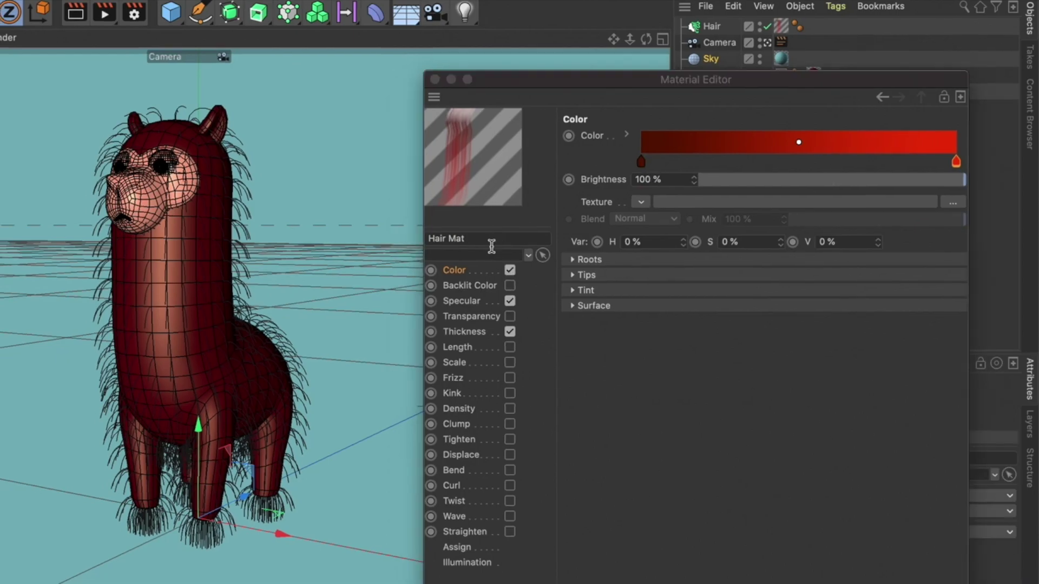
# Set Hair Mat's primary specular to Strength 10% and Sharpness 20
pyautogui.click(467, 299)
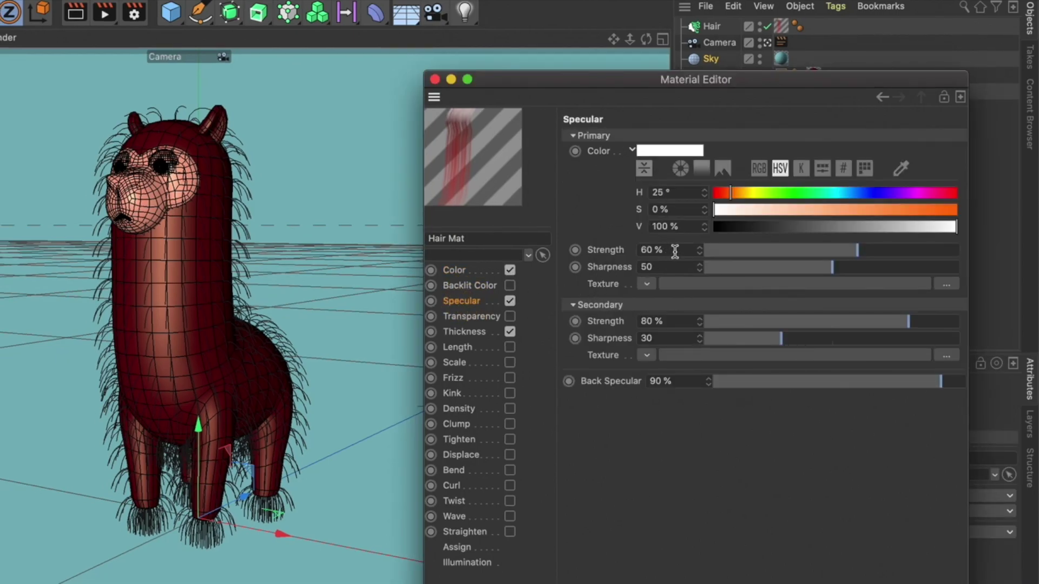
pyautogui.click(649, 249)
pyautogui.write('10')
pyautogui.press('Return')
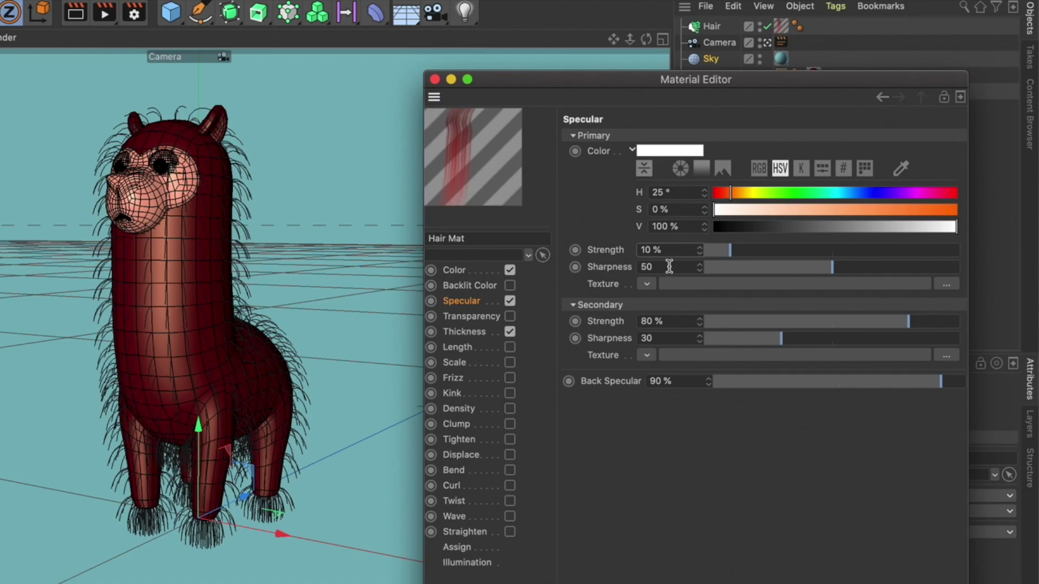
pyautogui.click(637, 266)
pyautogui.write('20')
pyautogui.press('Return')
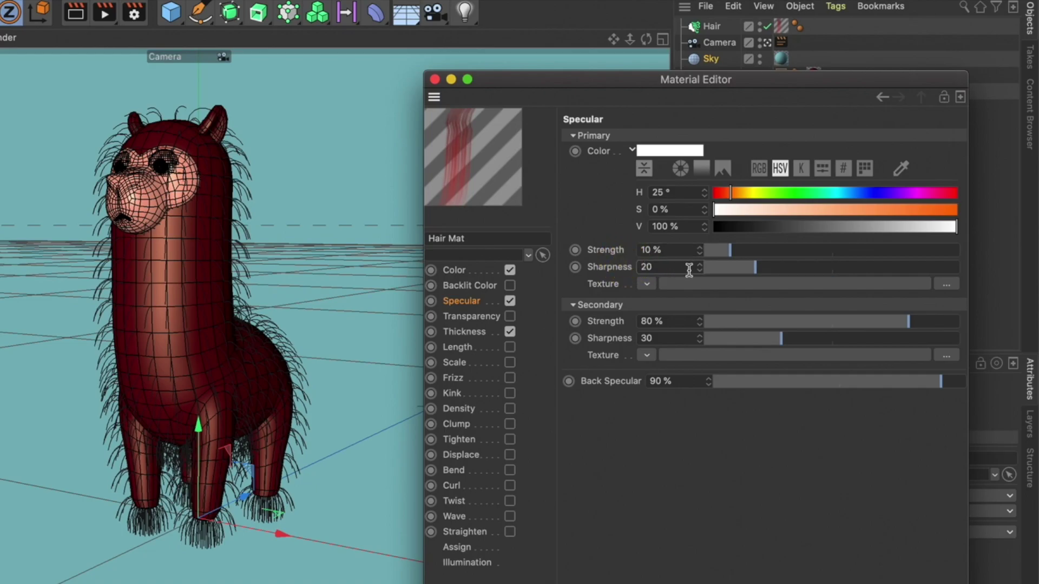
# Give the secondary specular 30% strength and a pale peach tint at 35% saturation
pyautogui.click(655, 321)
pyautogui.write('30')
pyautogui.press('Tab')
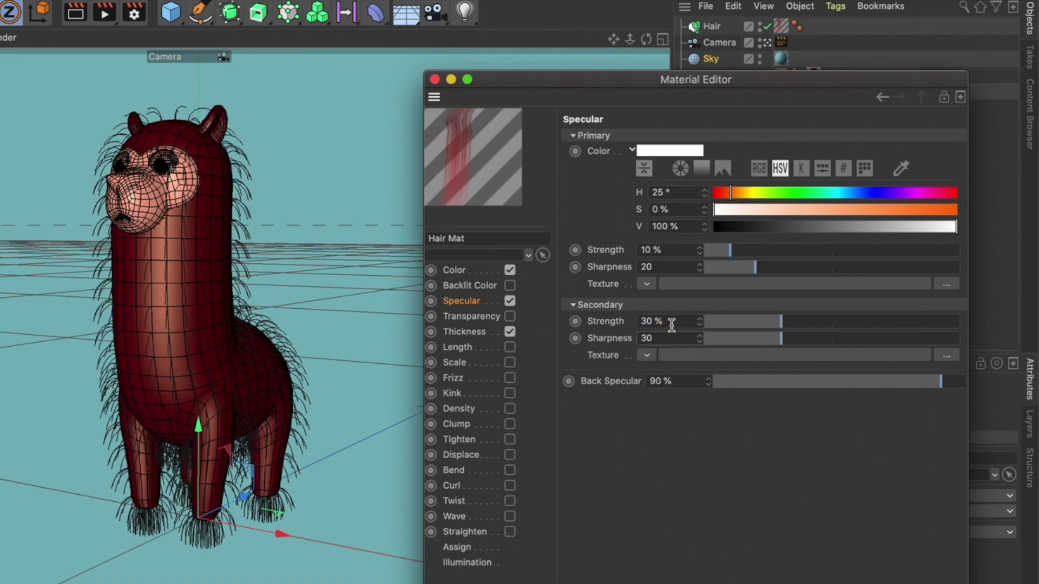
pyautogui.click(672, 321)
pyautogui.click(780, 209)
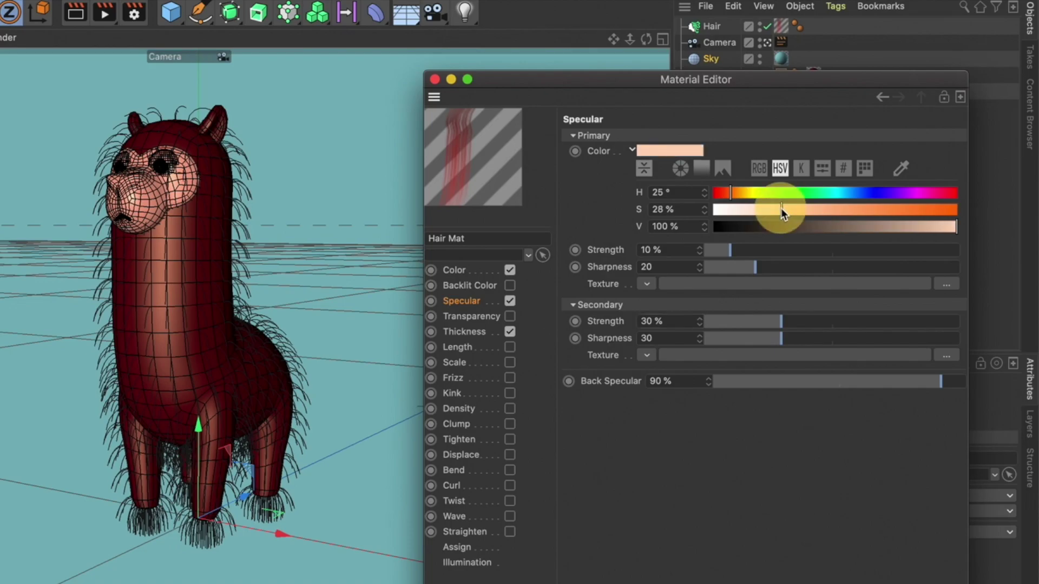
pyautogui.moveTo(783, 209); pyautogui.dragTo(797, 209)
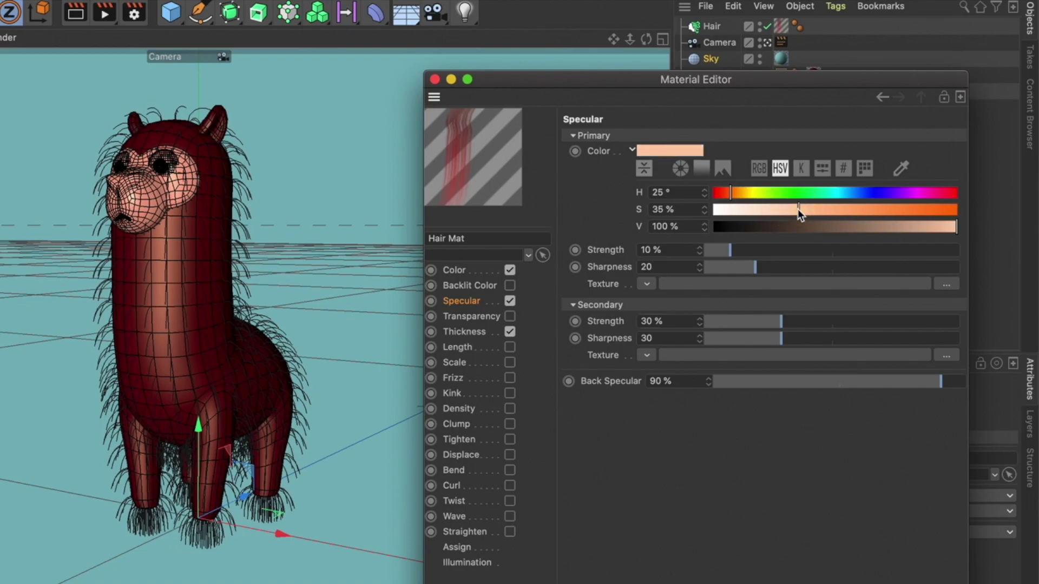
# Taper hair thickness from 0.2 cm at the root to 0.08 cm at the tip, and enable Frizz
pyautogui.click(463, 333)
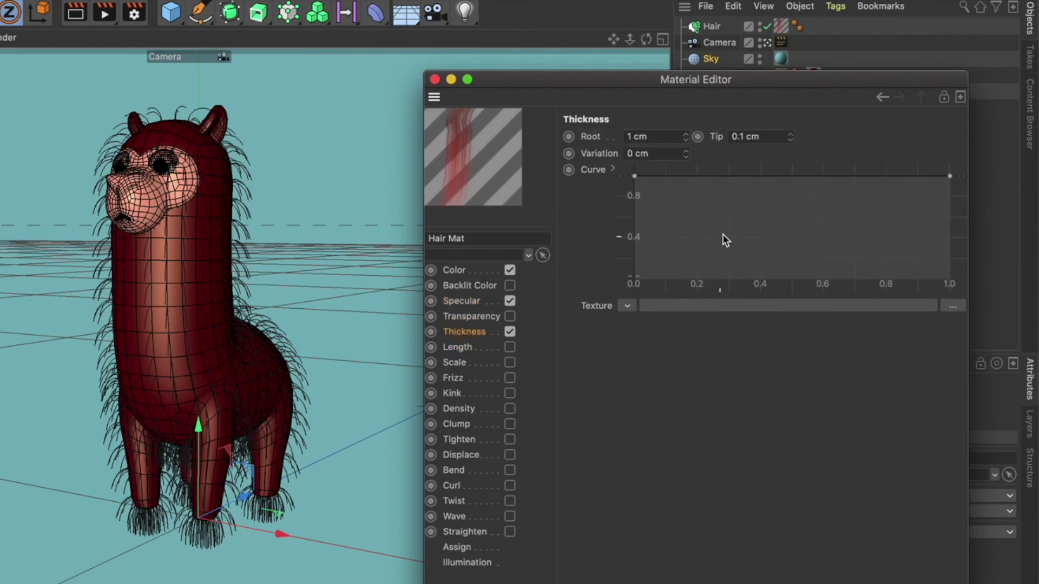
pyautogui.moveTo(663, 133); pyautogui.dragTo(624, 128)
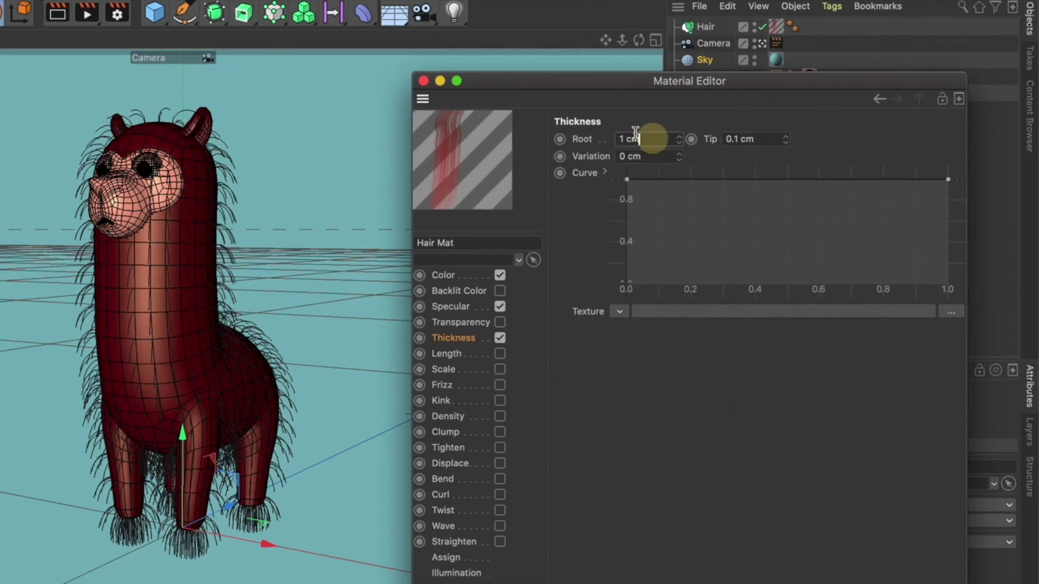
pyautogui.write('0.2')
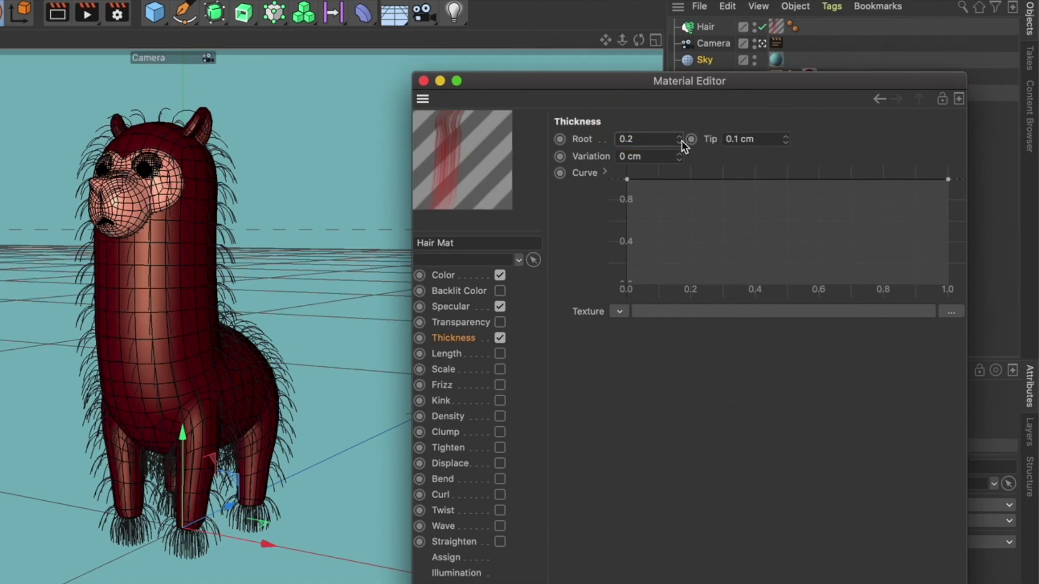
pyautogui.moveTo(733, 140); pyautogui.dragTo(789, 139)
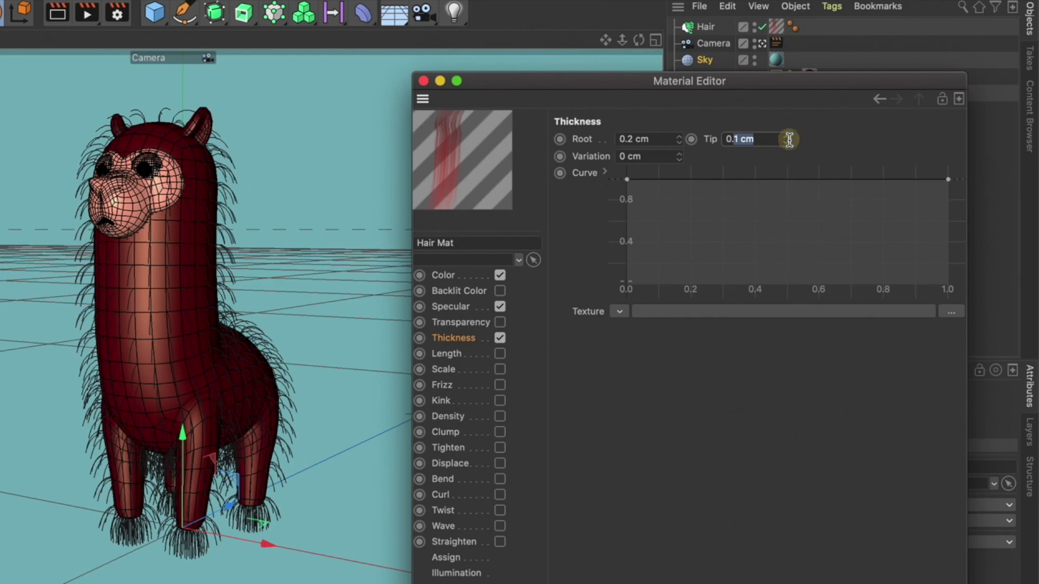
pyautogui.write('0.08')
pyautogui.press('Return')
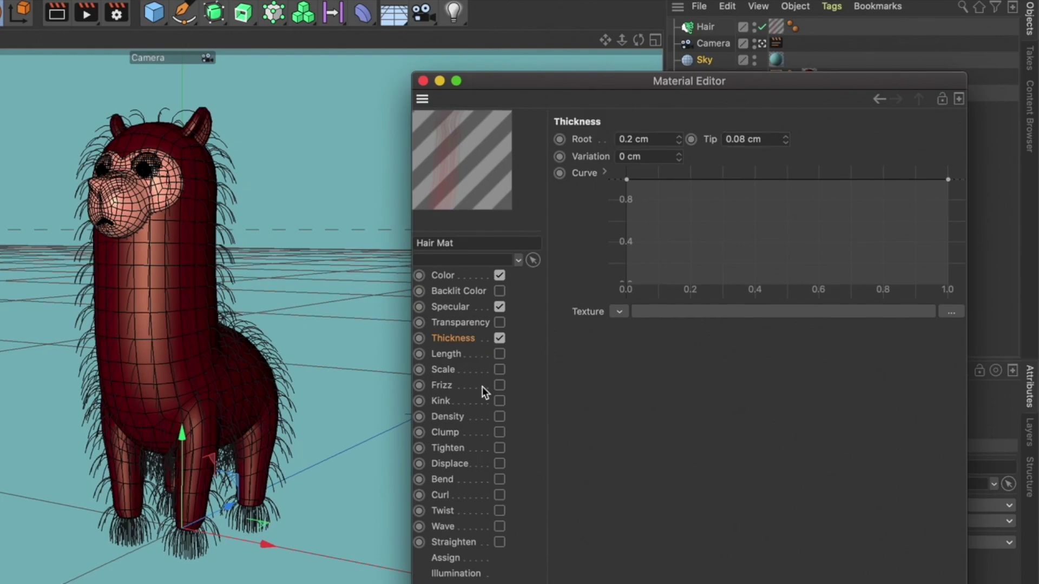
pyautogui.click(442, 386)
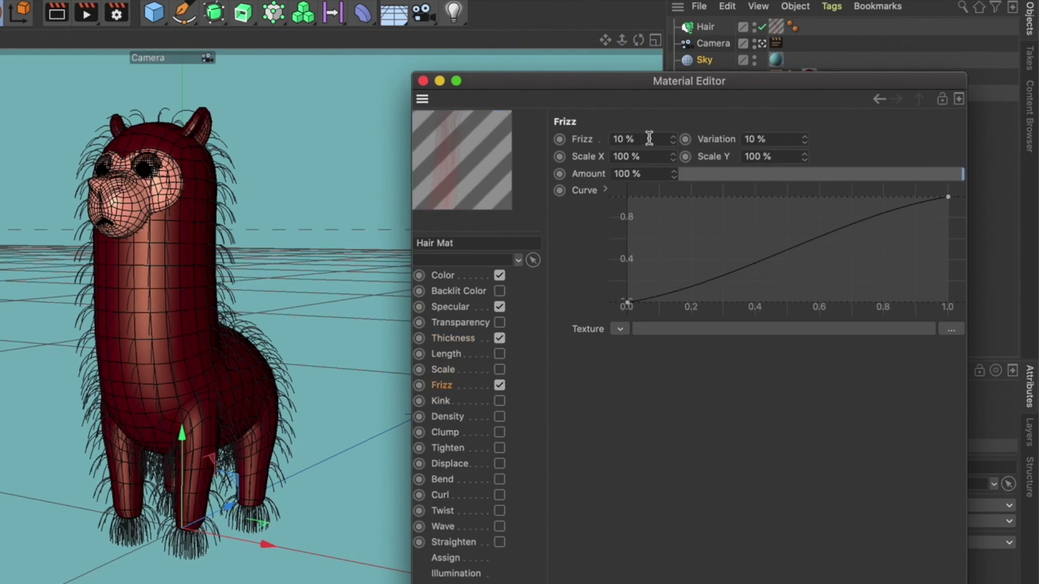
# Set the Hair Mat Frizz amount to 40%
pyautogui.doubleClick(627, 139)
pyautogui.write('40')
pyautogui.press('Return')
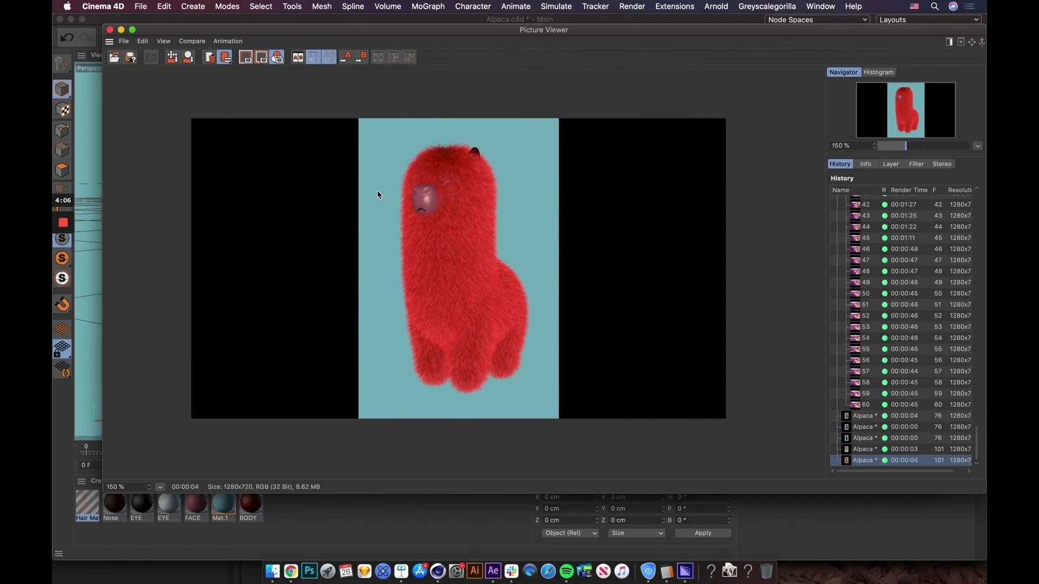
# Close the Picture Viewer and Hair Mat editor, then open Render Settings
pyautogui.click(110, 30)
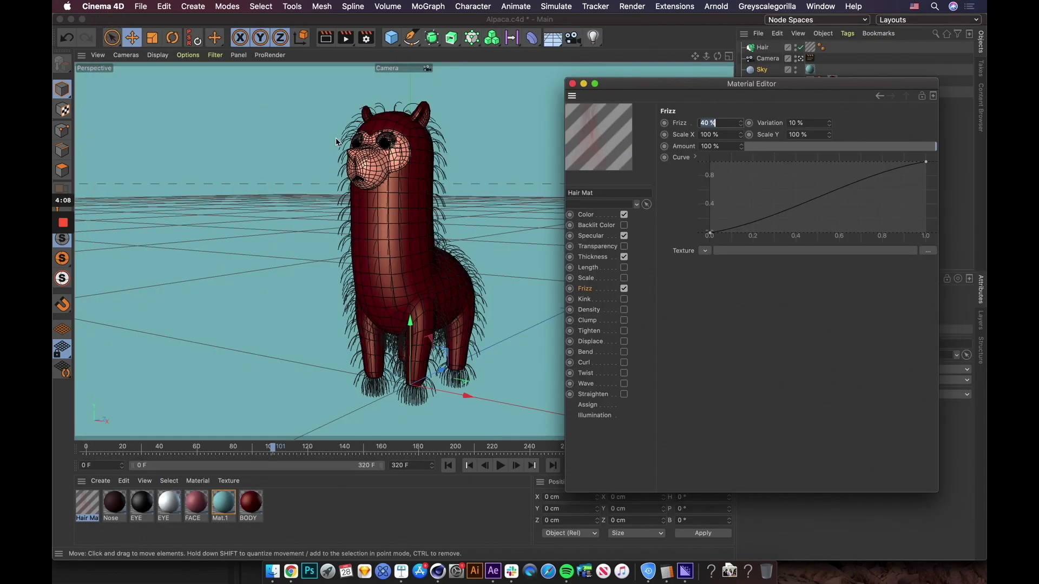
pyautogui.click(572, 83)
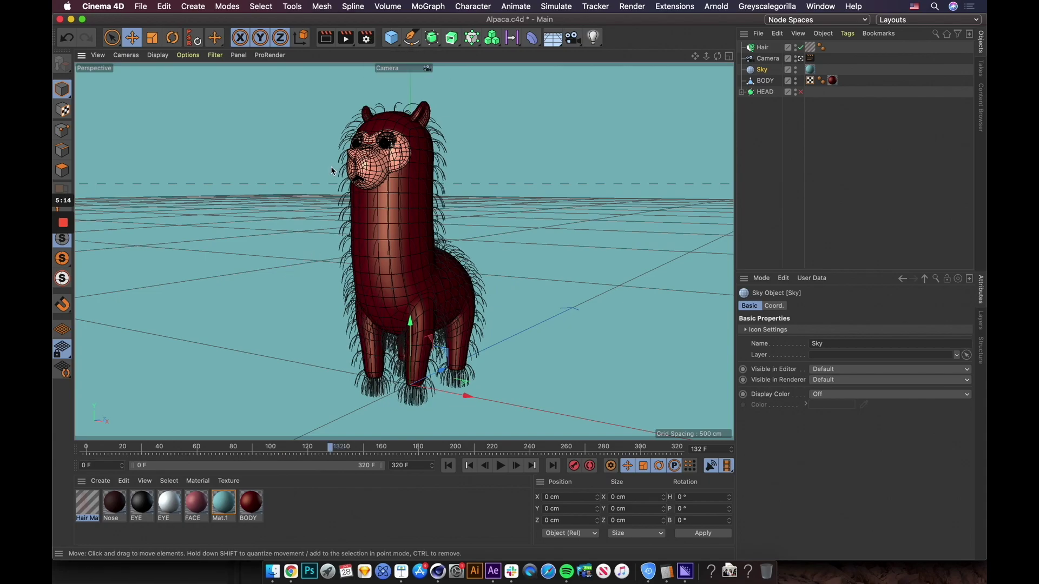
pyautogui.click(366, 38)
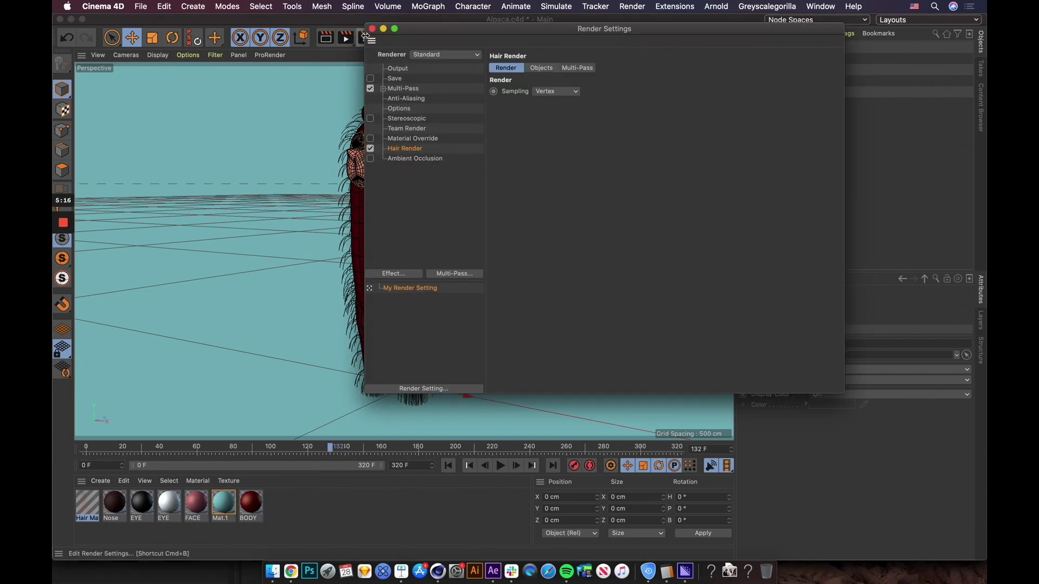
# Use the Physical renderer with Ambient Occlusion, darken its shadow gradient knot, and close Render Settings
pyautogui.click(451, 55)
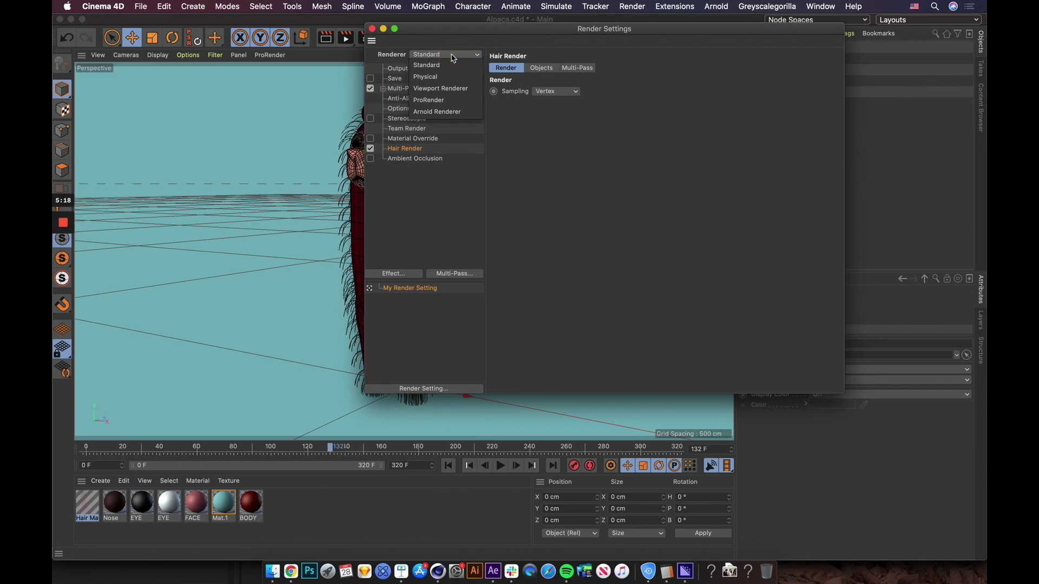
pyautogui.click(445, 79)
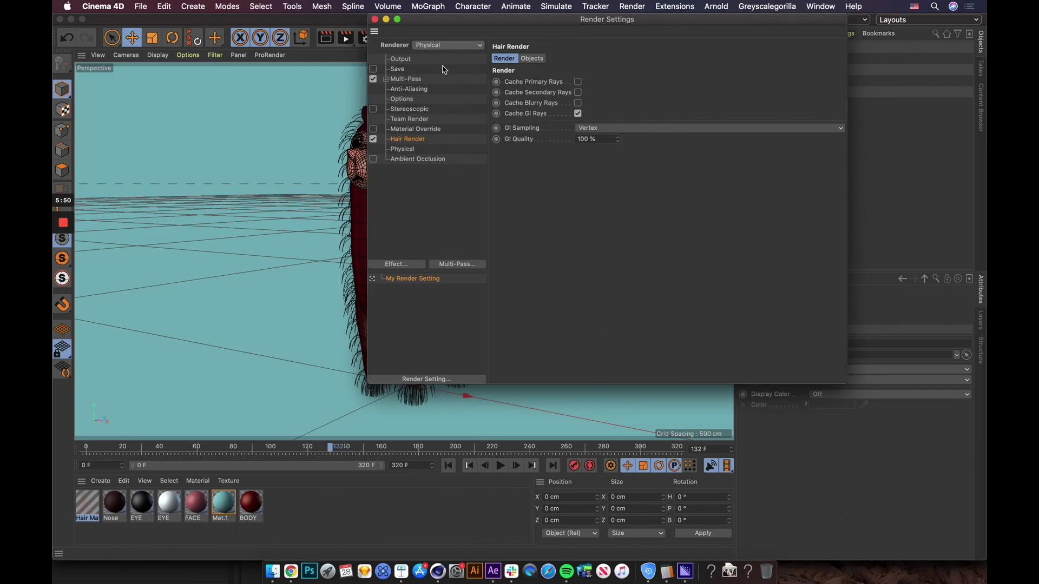
pyautogui.click(373, 159)
pyautogui.click(417, 158)
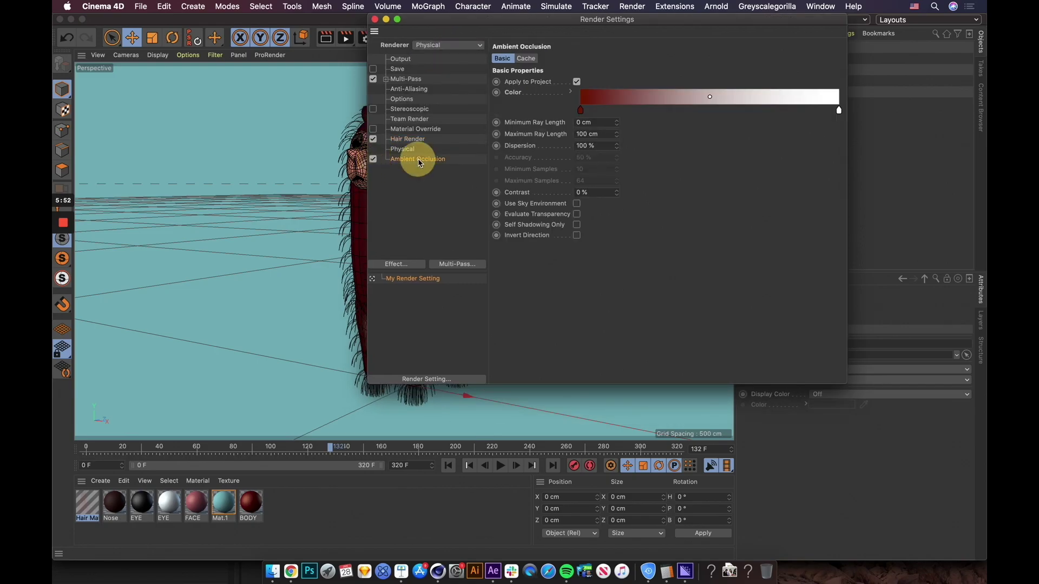
pyautogui.doubleClick(581, 111)
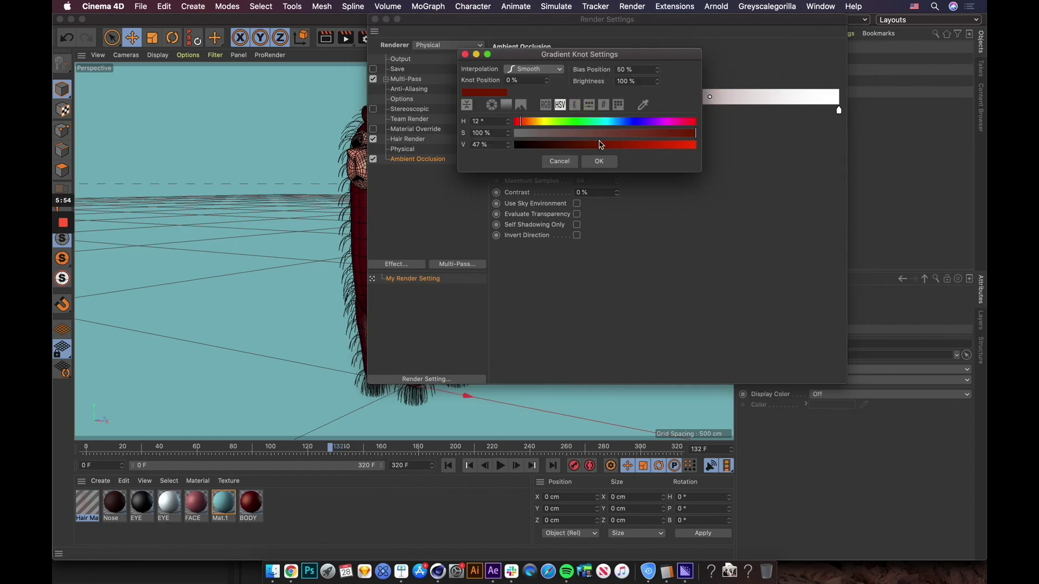
pyautogui.moveTo(598, 143); pyautogui.dragTo(590, 144)
pyautogui.click(600, 162)
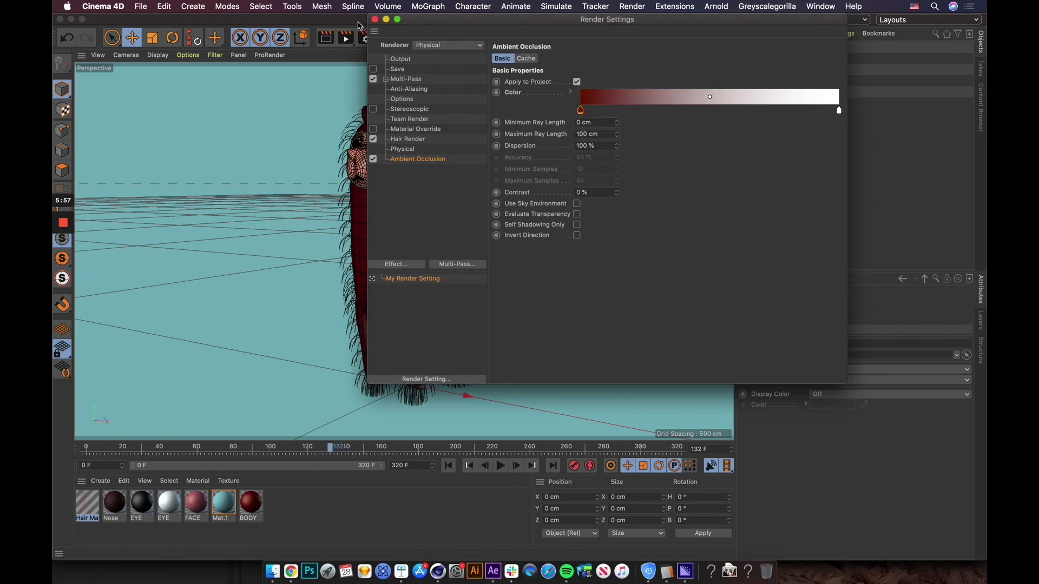
pyautogui.click(375, 19)
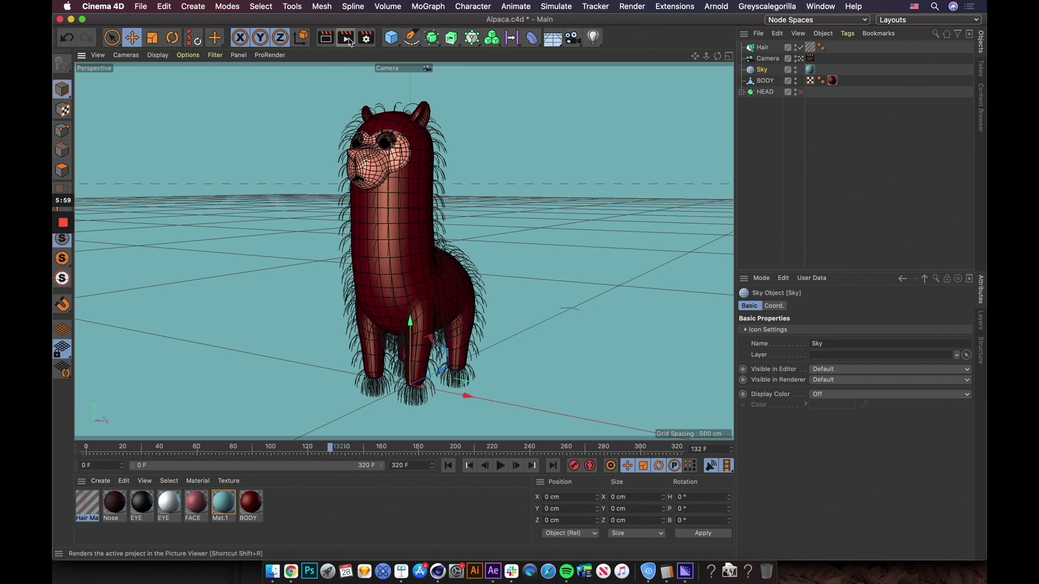
# Render the fluffy red alpaca to the Picture Viewer and wait for the frame to finish
pyautogui.click(346, 38)
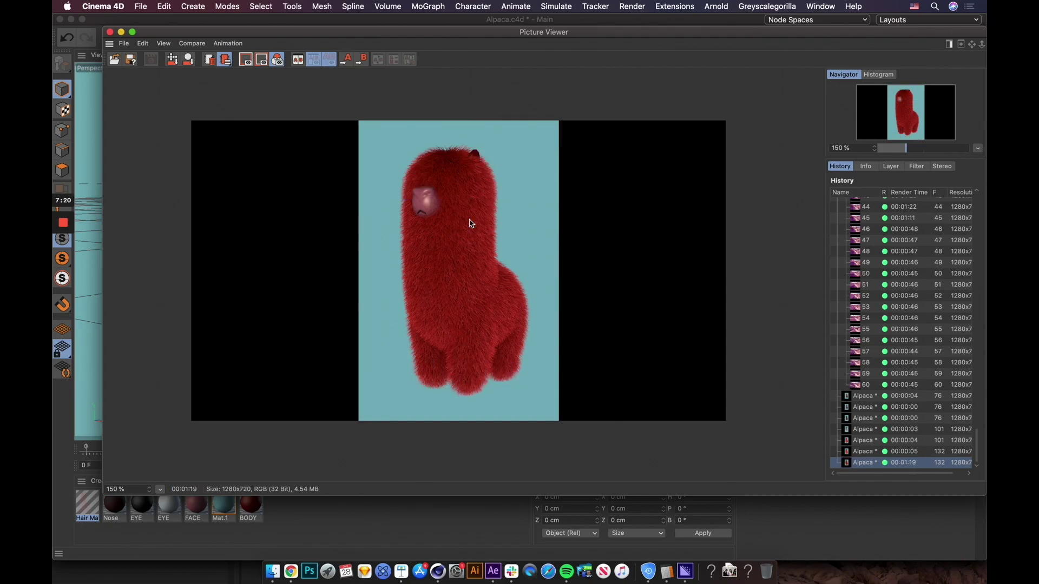
pyautogui.scroll(3, 485, 281)
pyautogui.scroll(-5, 493, 303)
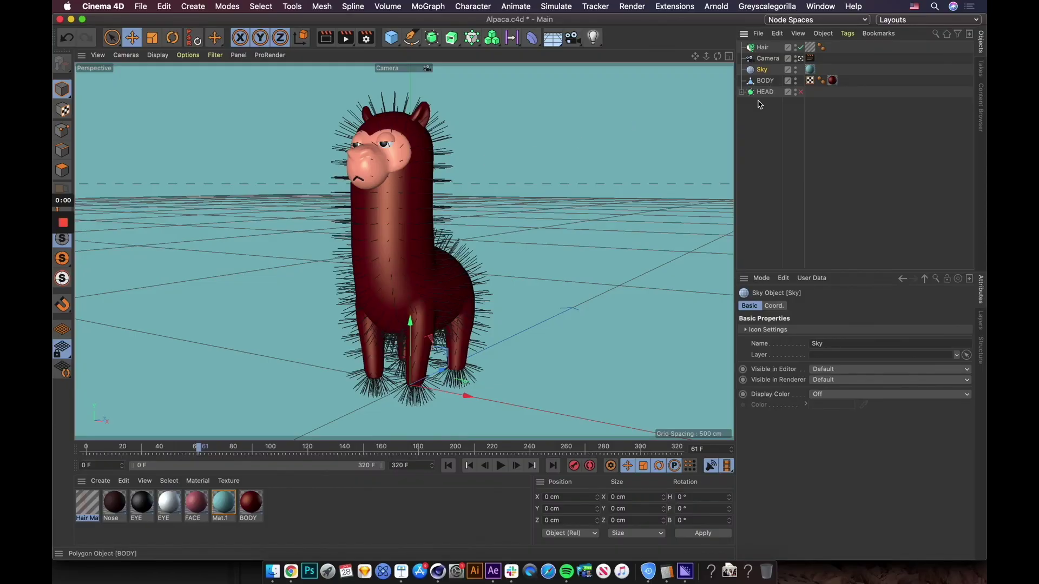
# Select the Hair object, view the alpaca's head through the default camera, and pick the Cut hair tool
pyautogui.click(762, 47)
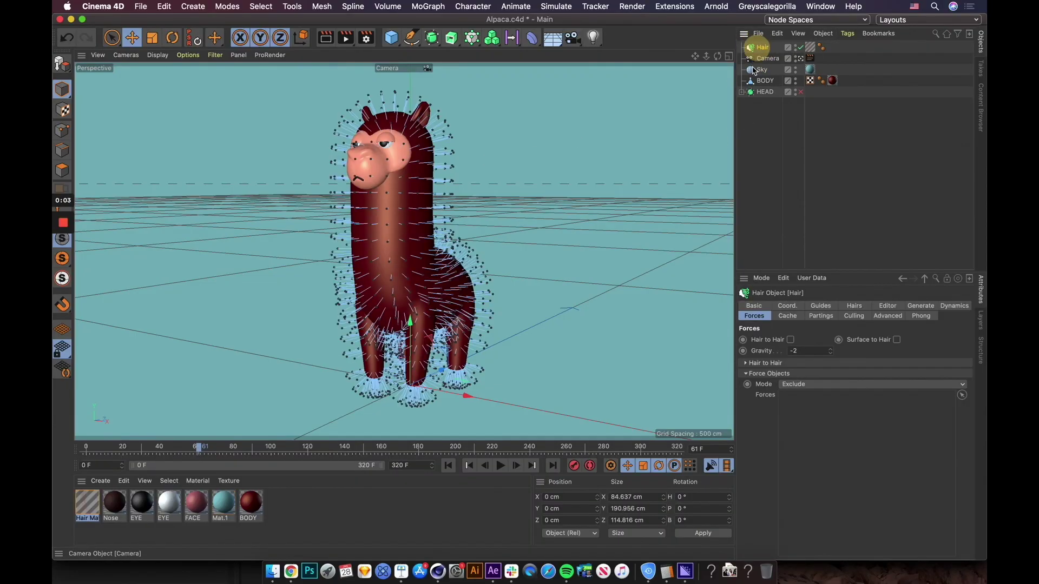
pyautogui.click(799, 58)
pyautogui.scroll(5, 517, 147)
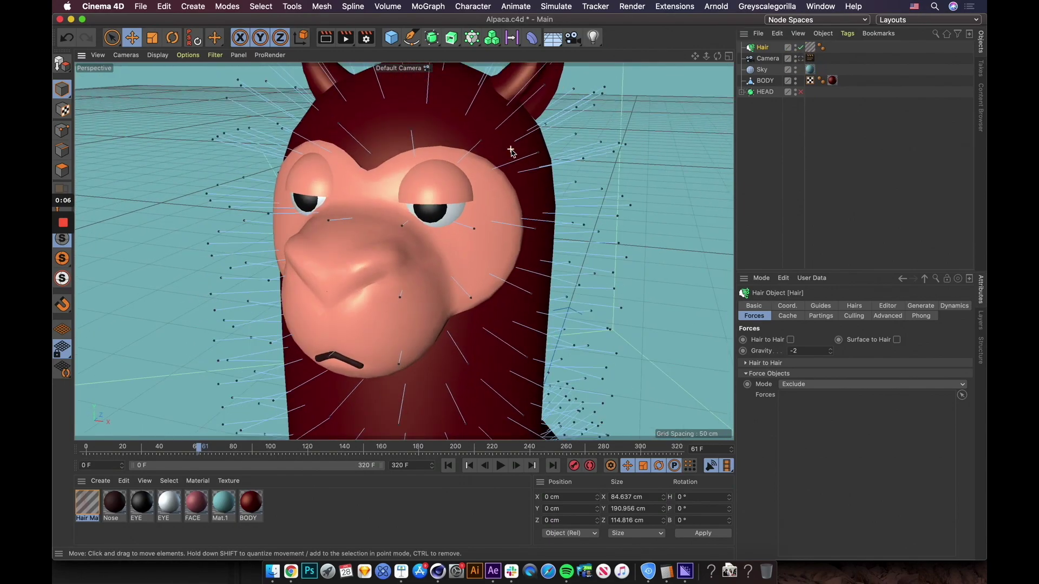
pyautogui.keyDown('alt'); pyautogui.moveTo(511, 151); pyautogui.dragTo(513, 155); pyautogui.keyUp('alt')
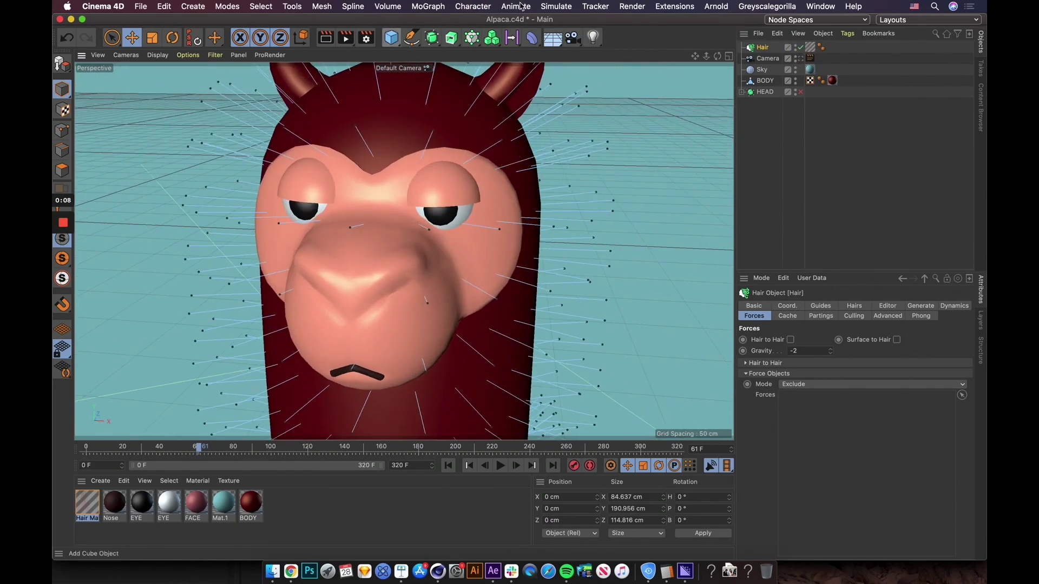
pyautogui.click(559, 7)
pyautogui.moveTo(595, 156)
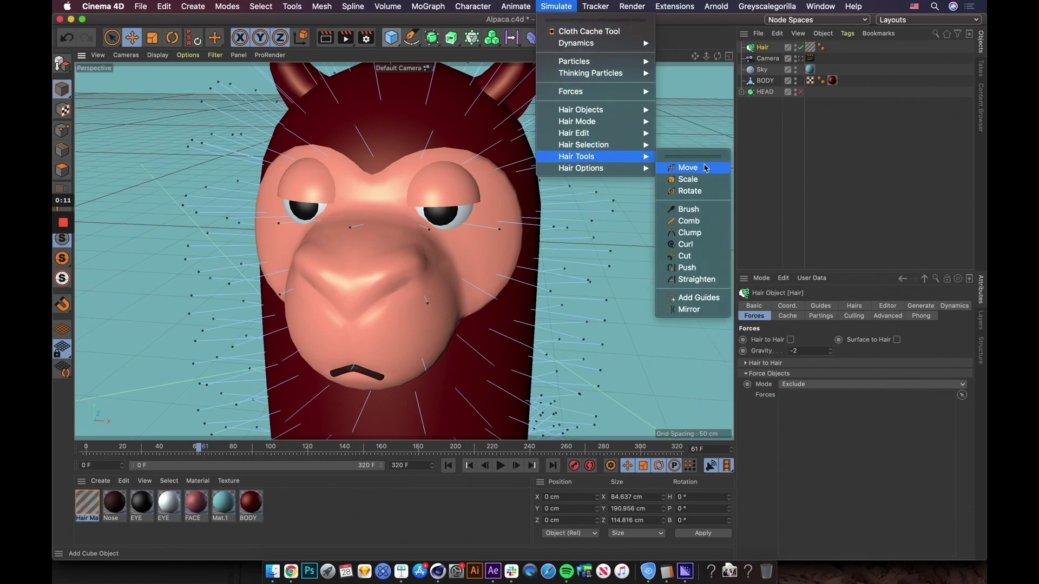
pyautogui.click(686, 256)
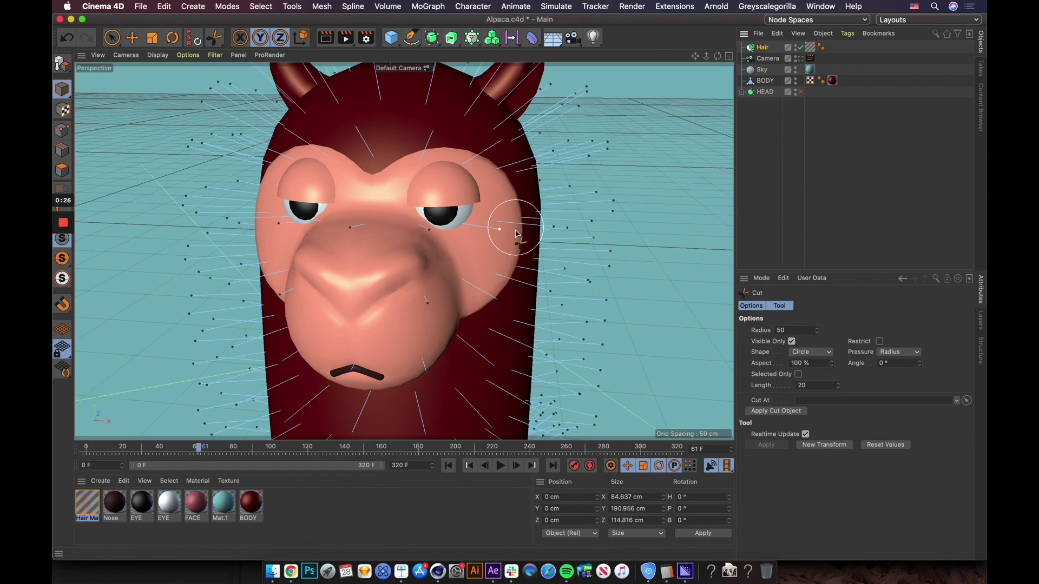
# Cut back the hairs over the alpaca's chin and mouth, orbiting around the head
pyautogui.moveTo(458, 243)
pyautogui.keyDown('alt'); pyautogui.mouseDown()
pyautogui.moveTo(461, 265)
pyautogui.moveTo(475, 246)
pyautogui.mouseUp(); pyautogui.keyUp('alt')
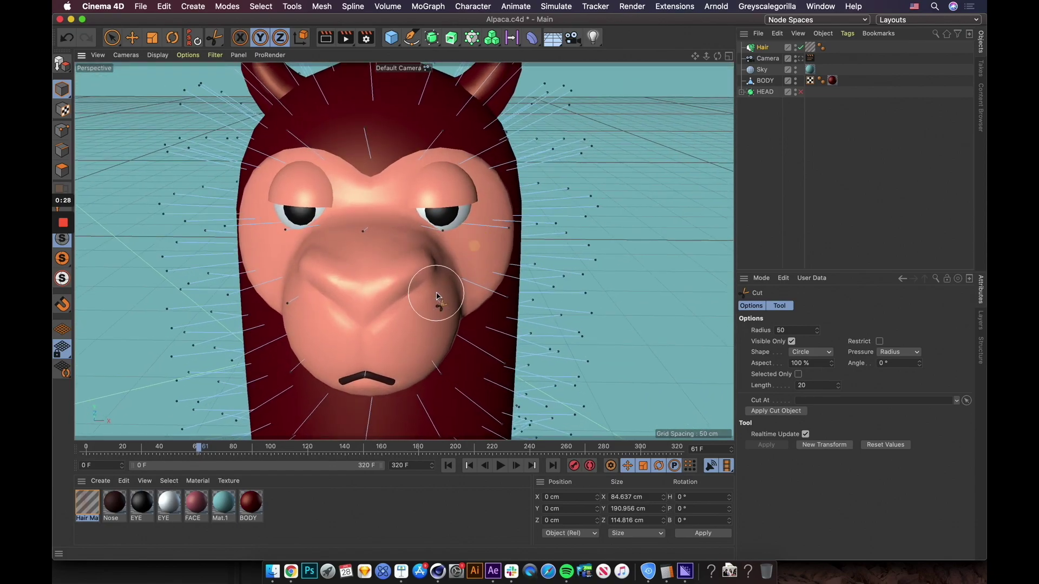
pyautogui.moveTo(437, 296)
pyautogui.keyDown('alt'); pyautogui.mouseDown()
pyautogui.moveTo(439, 247)
pyautogui.moveTo(417, 295)
pyautogui.mouseUp(); pyautogui.keyUp('alt')
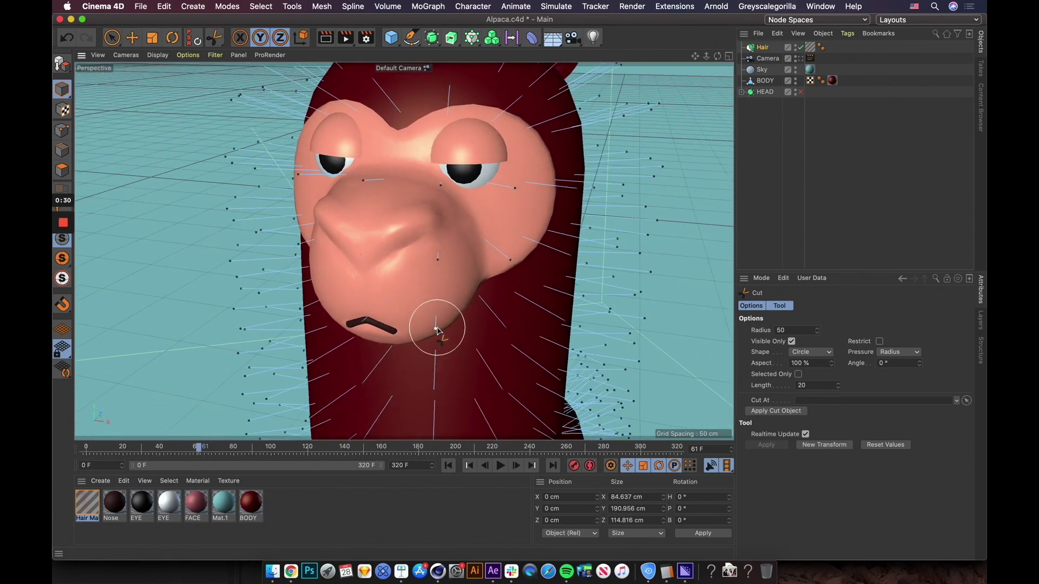
pyautogui.moveTo(438, 331)
pyautogui.mouseDown()
pyautogui.moveTo(430, 272)
pyautogui.moveTo(418, 273)
pyautogui.moveTo(429, 287)
pyautogui.mouseUp()
pyautogui.moveTo(365, 307)
pyautogui.keyDown('alt'); pyautogui.mouseDown()
pyautogui.moveTo(470, 294)
pyautogui.moveTo(367, 320)
pyautogui.mouseUp(); pyautogui.keyUp('alt')
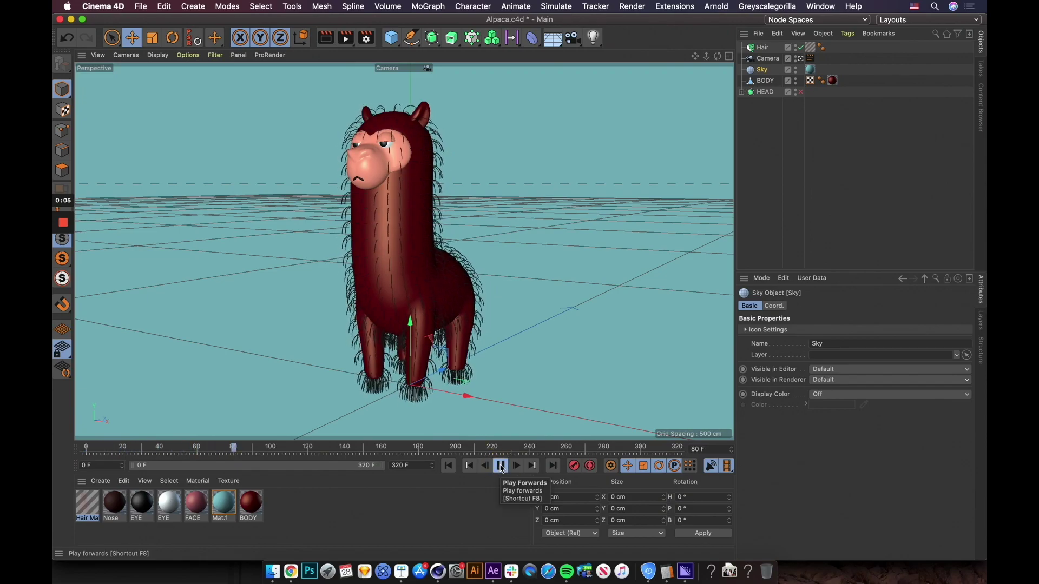
# Stop playback and apply Hair Edit > Hairs to Guides to the trimmed Hair object
pyautogui.click(500, 466)
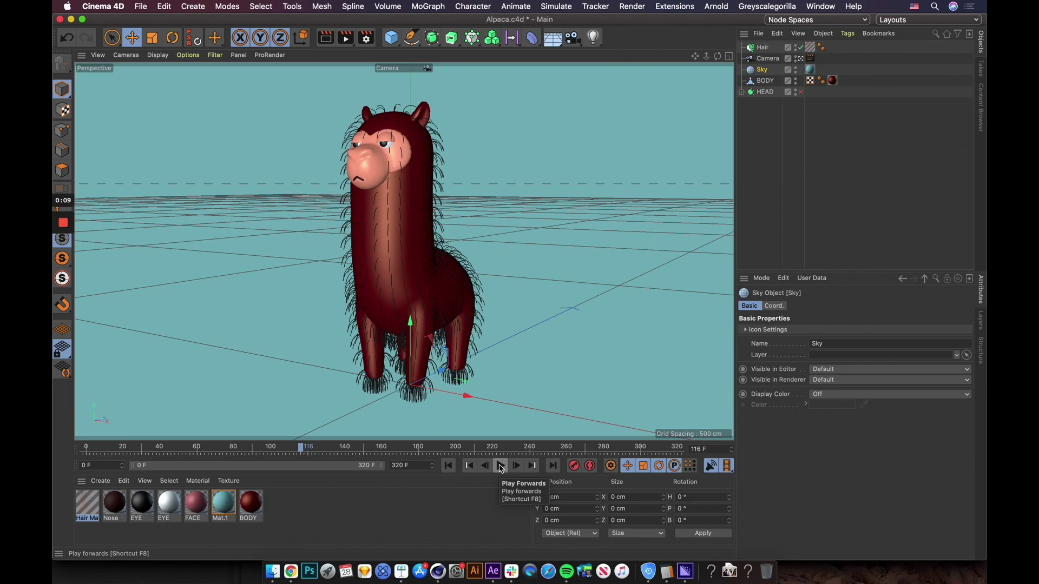
pyautogui.click(762, 47)
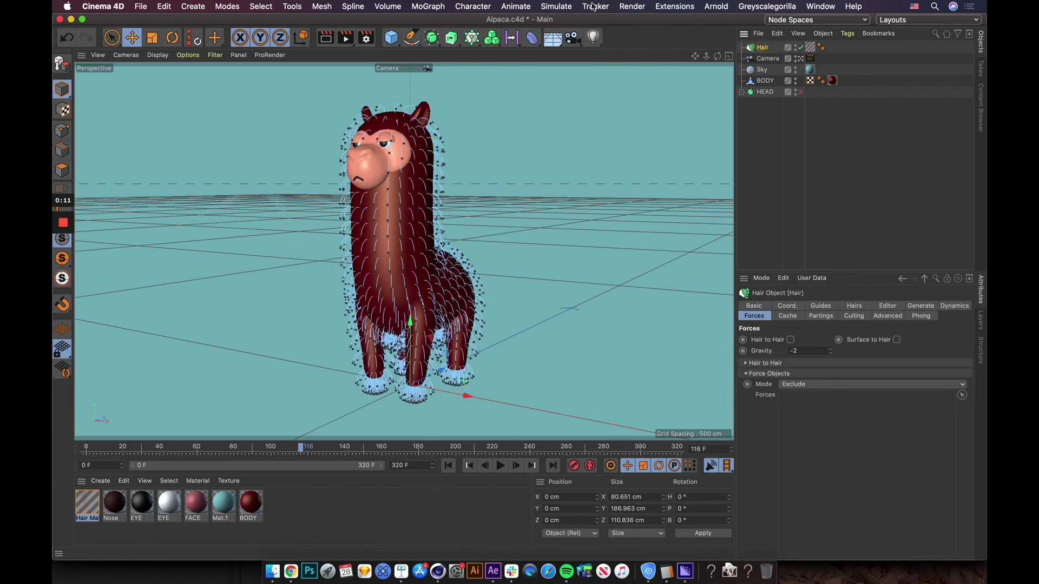
pyautogui.click(594, 7)
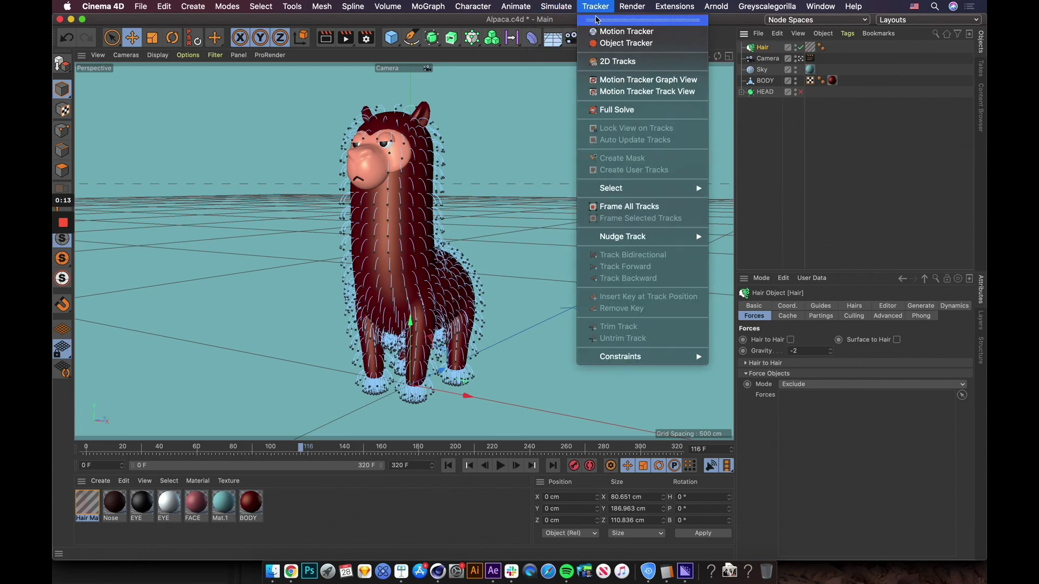
pyautogui.moveTo(568, 4)
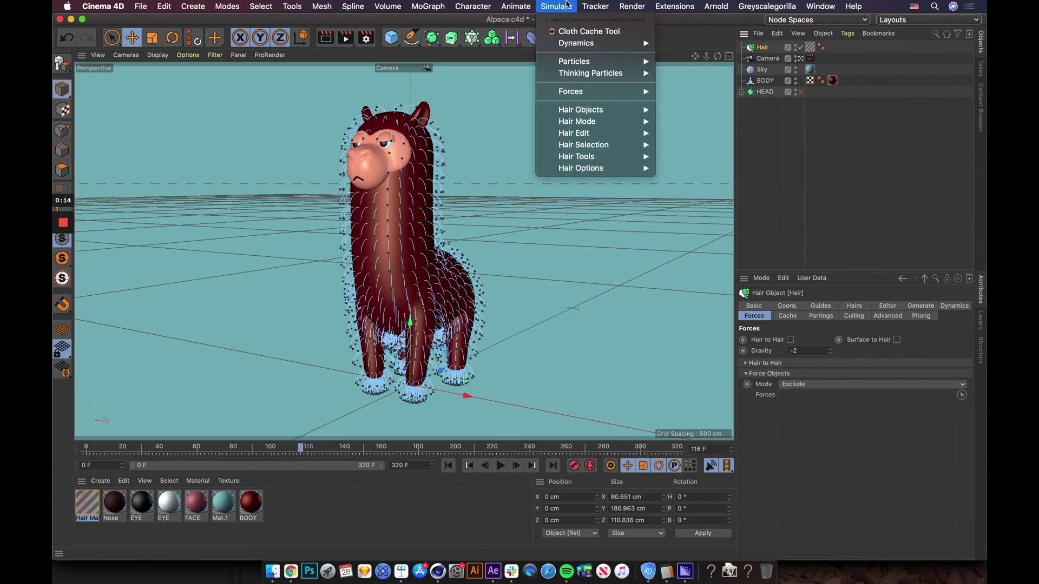
pyautogui.click(474, 108)
pyautogui.click(556, 6)
pyautogui.moveTo(605, 138)
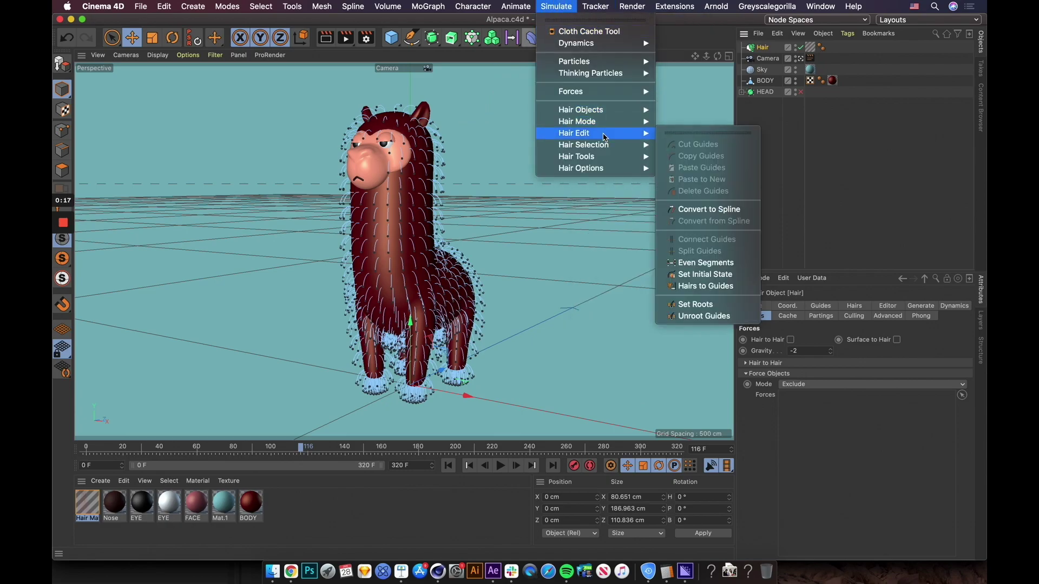
pyautogui.click(734, 286)
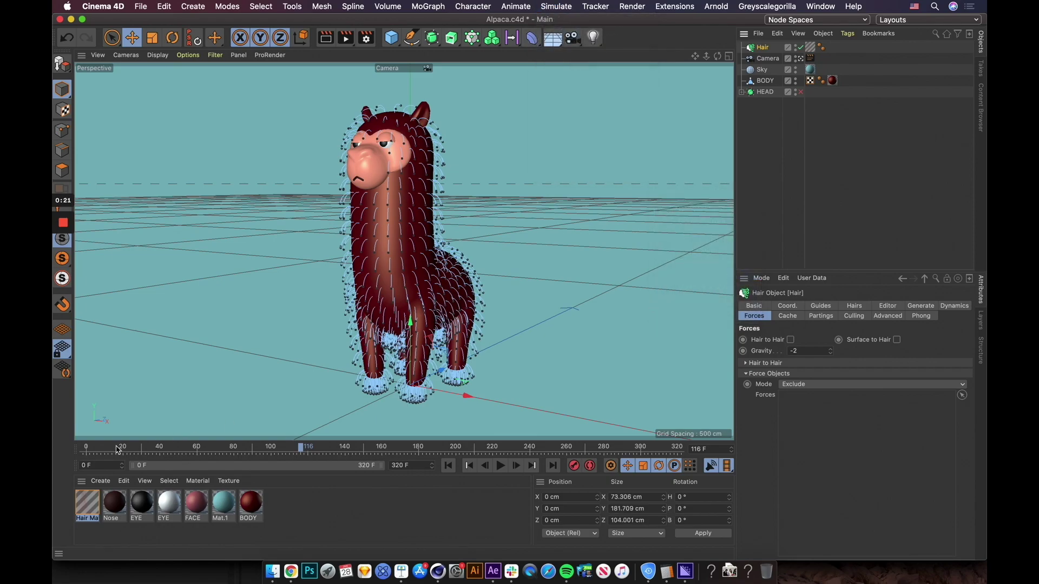
# Replay the hair simulation from frame 0, stopping at frame 140
pyautogui.moveTo(118, 450); pyautogui.dragTo(76, 439)
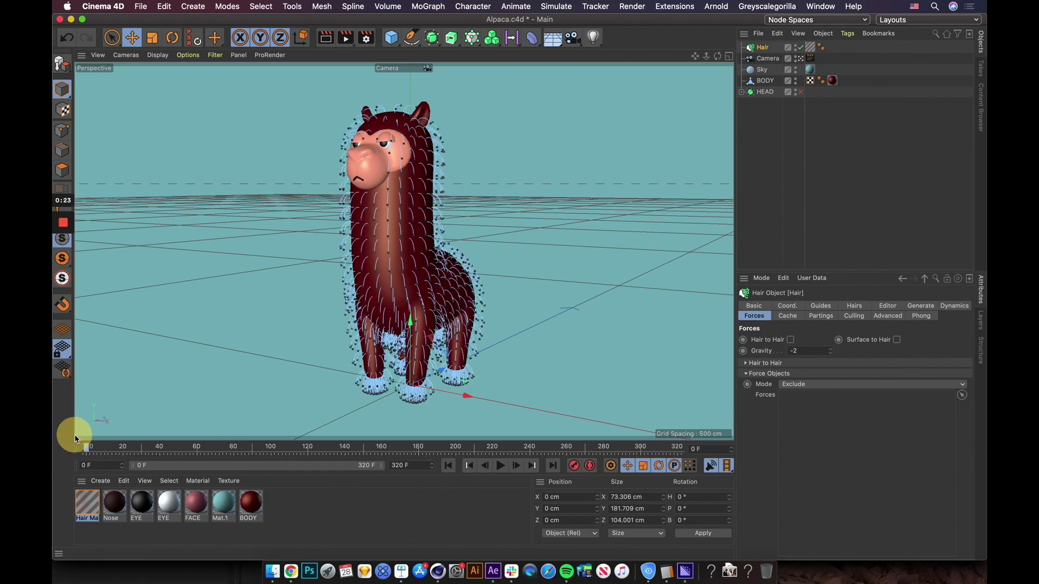
pyautogui.press('F8')
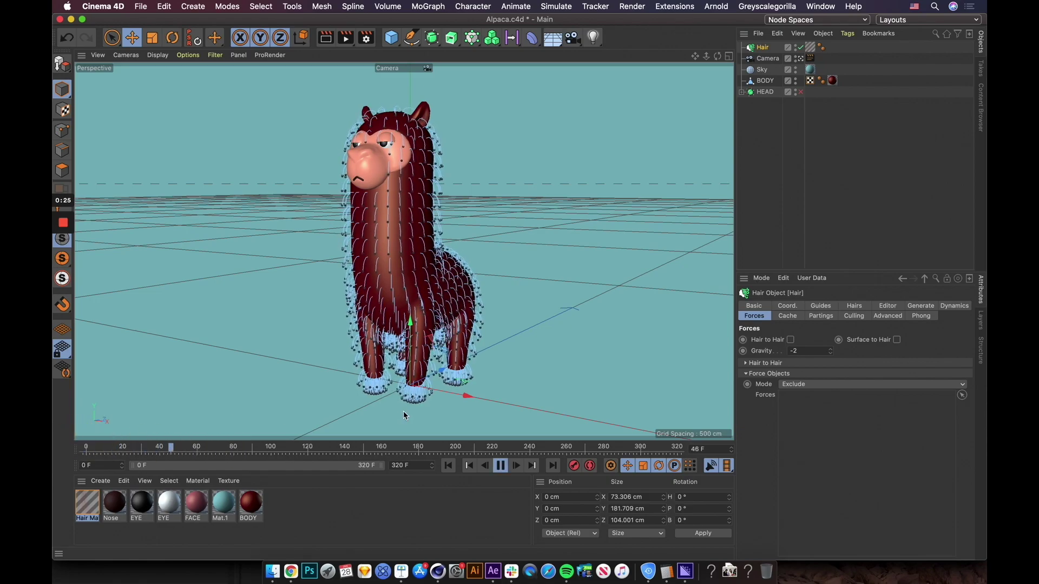
pyautogui.click(501, 467)
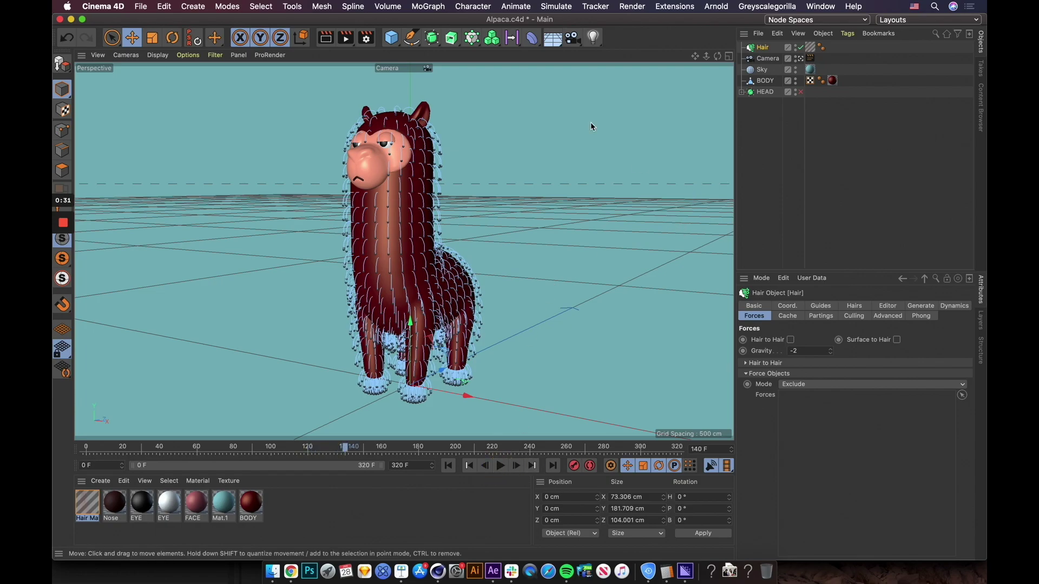
# Add a Simulate > Forces > Wind object while viewing through the default camera
pyautogui.click(800, 58)
pyautogui.scroll(-5, 557, 227)
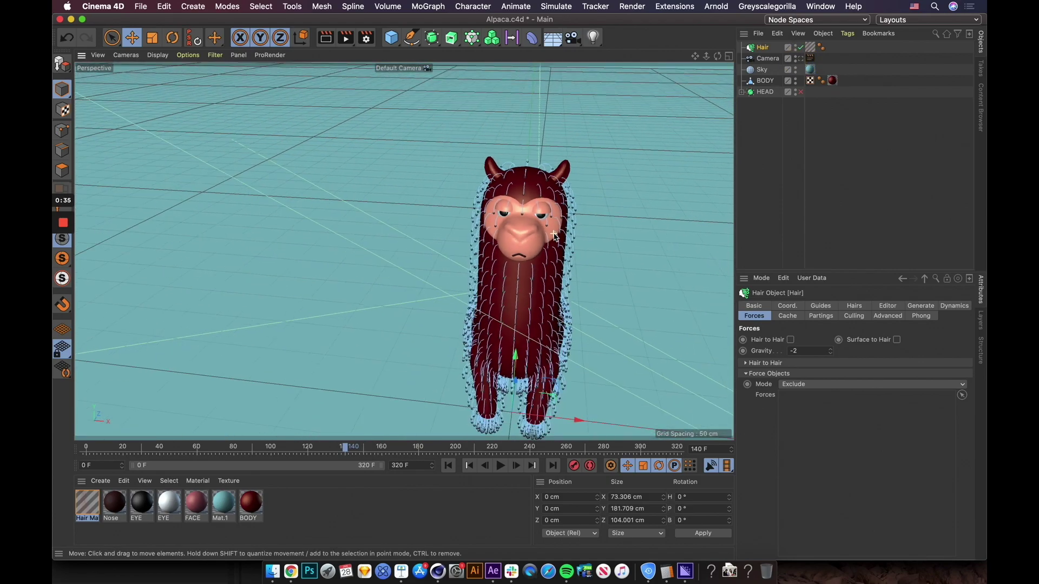
pyautogui.scroll(-5, 556, 237)
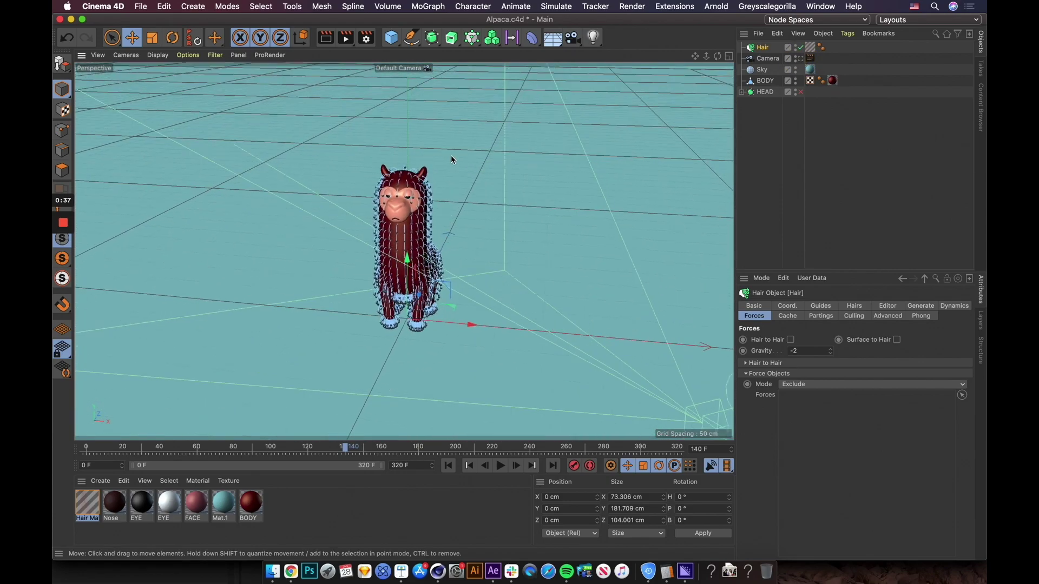
pyautogui.click(557, 7)
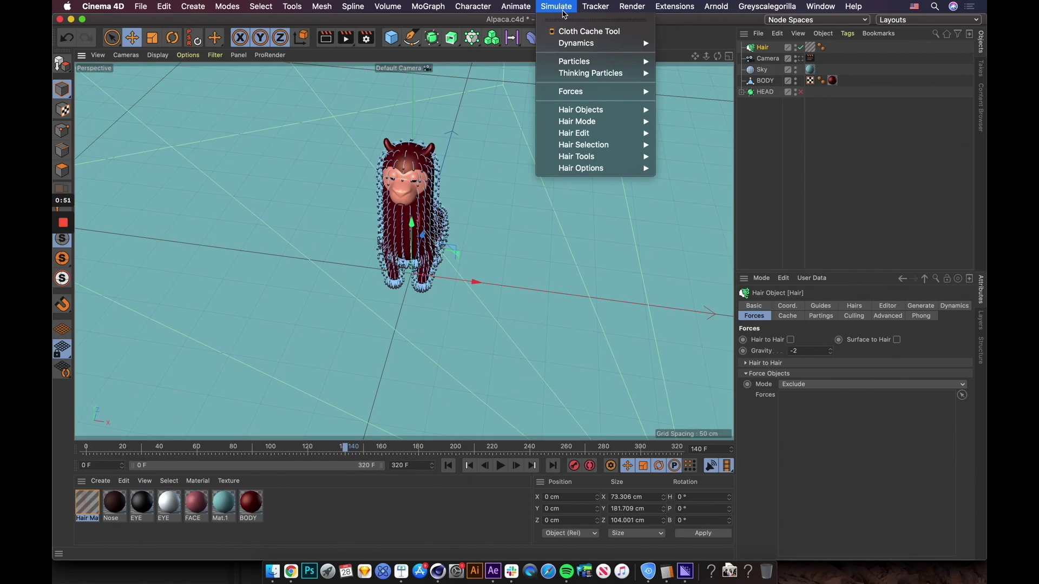
pyautogui.moveTo(604, 92)
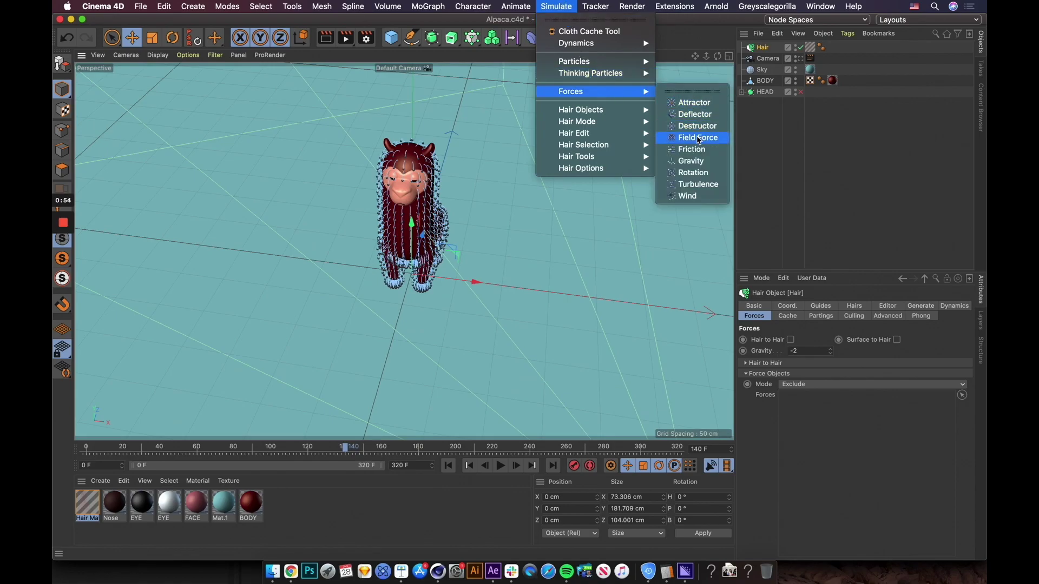
pyautogui.click(687, 195)
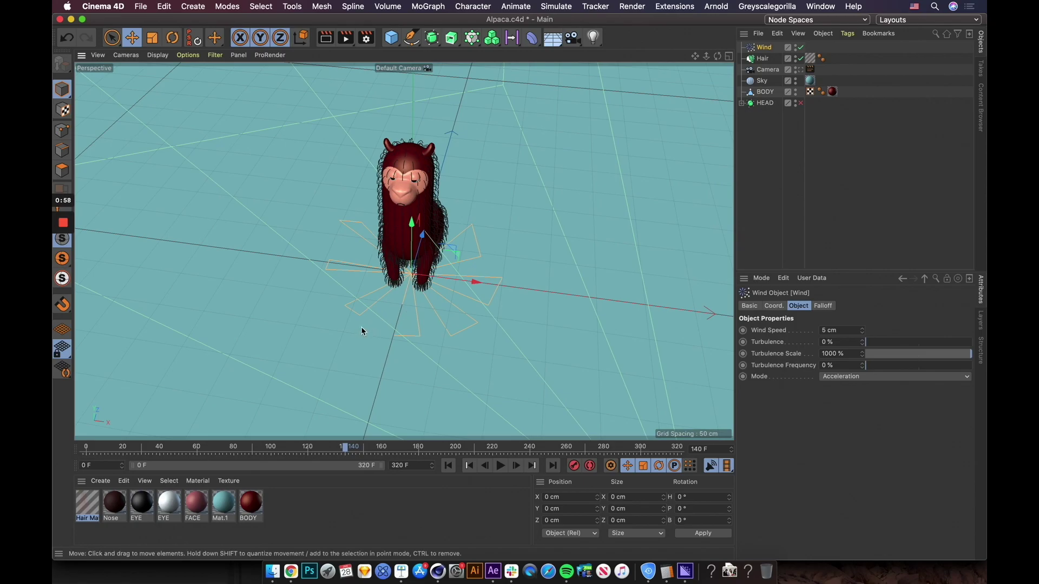
# Move the Wind in front of the alpaca and set its Wind Speed to 15 cm
pyautogui.keyDown('alt'); pyautogui.moveTo(426, 315); pyautogui.dragTo(388, 302); pyautogui.keyUp('alt')
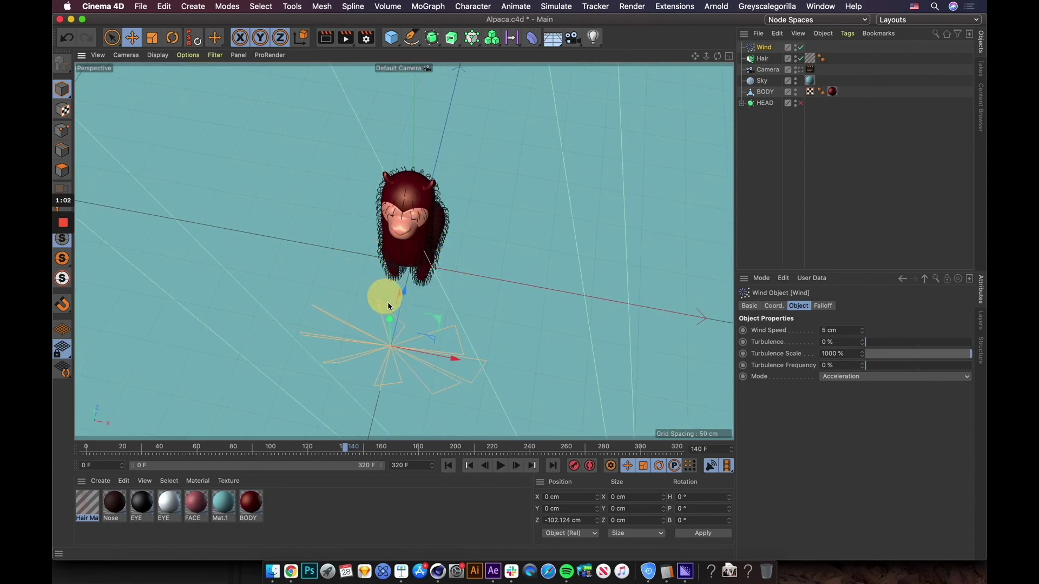
pyautogui.moveTo(439, 363); pyautogui.dragTo(412, 359)
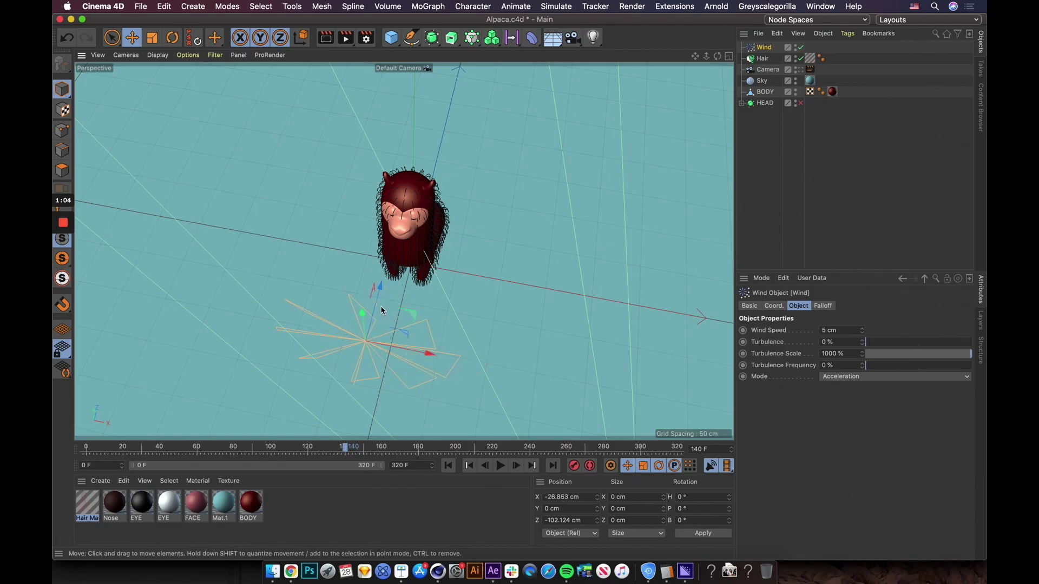
pyautogui.moveTo(379, 304); pyautogui.dragTo(429, 248)
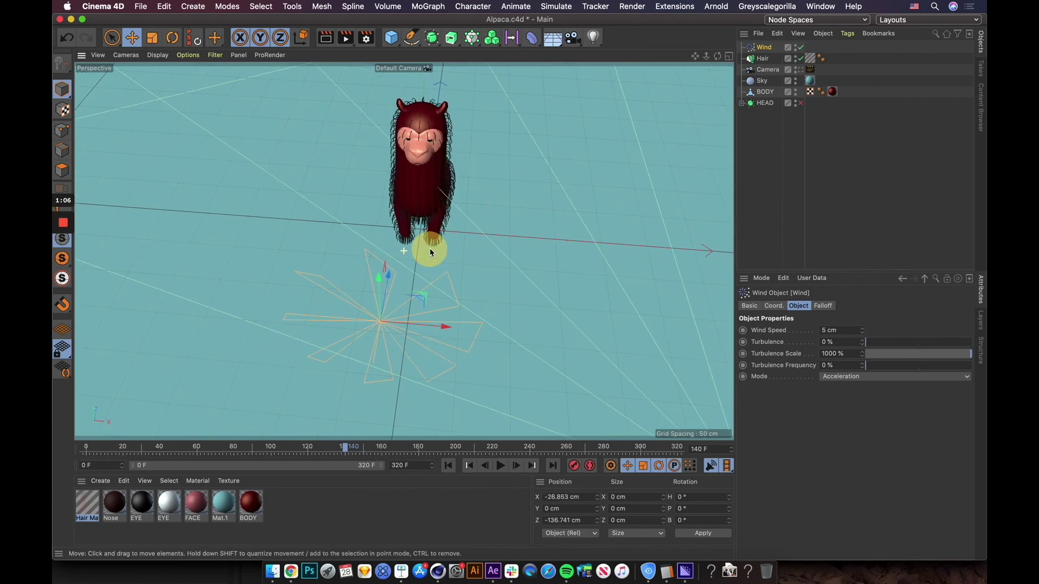
pyautogui.doubleClick(846, 331)
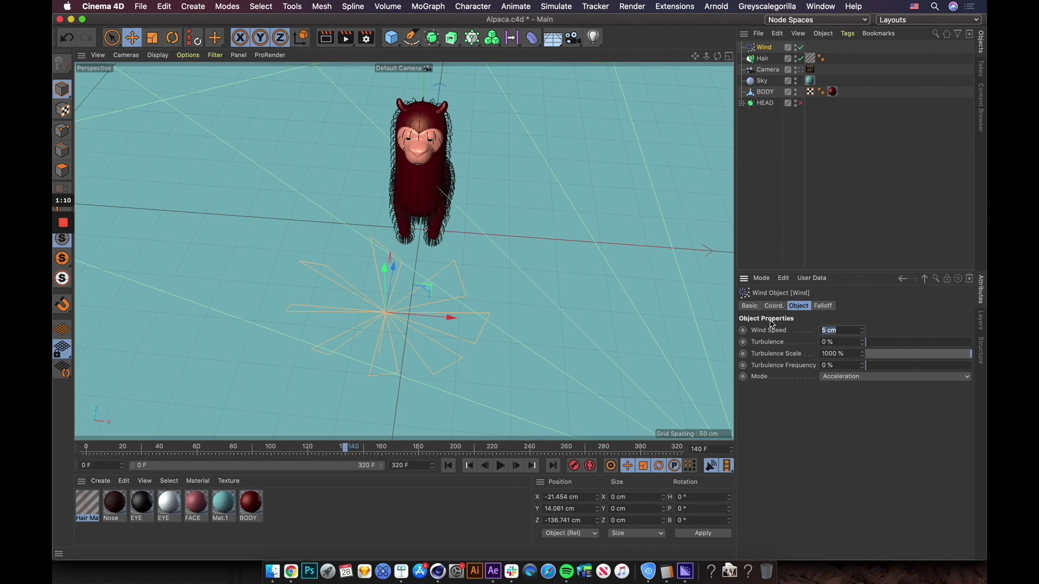
pyautogui.press('Return')
# Play the simulation from the start and stop to inspect the wind-blown hair
pyautogui.press('F8')
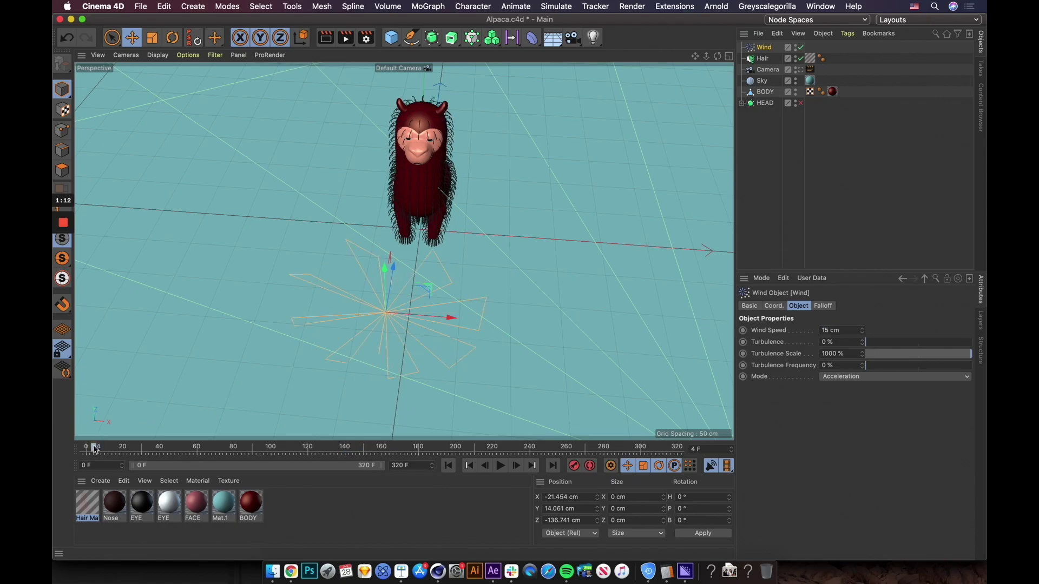
pyautogui.click(84, 447)
pyautogui.keyDown('alt'); pyautogui.moveTo(447, 326); pyautogui.dragTo(460, 271); pyautogui.keyUp('alt')
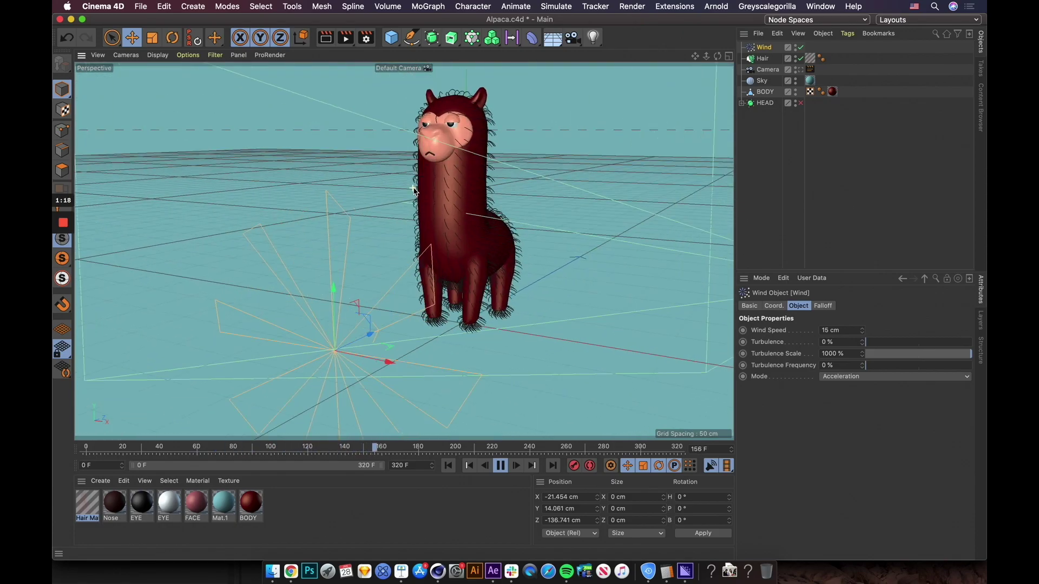
pyautogui.click(502, 469)
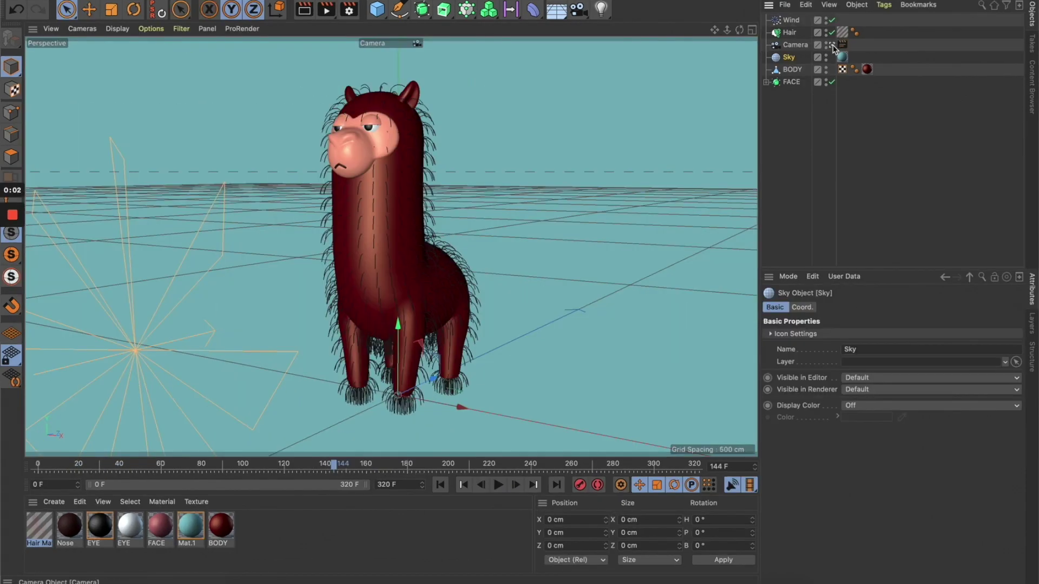
# Play the hair animation from the default camera and select the FACE polygon mesh
pyautogui.click(831, 46)
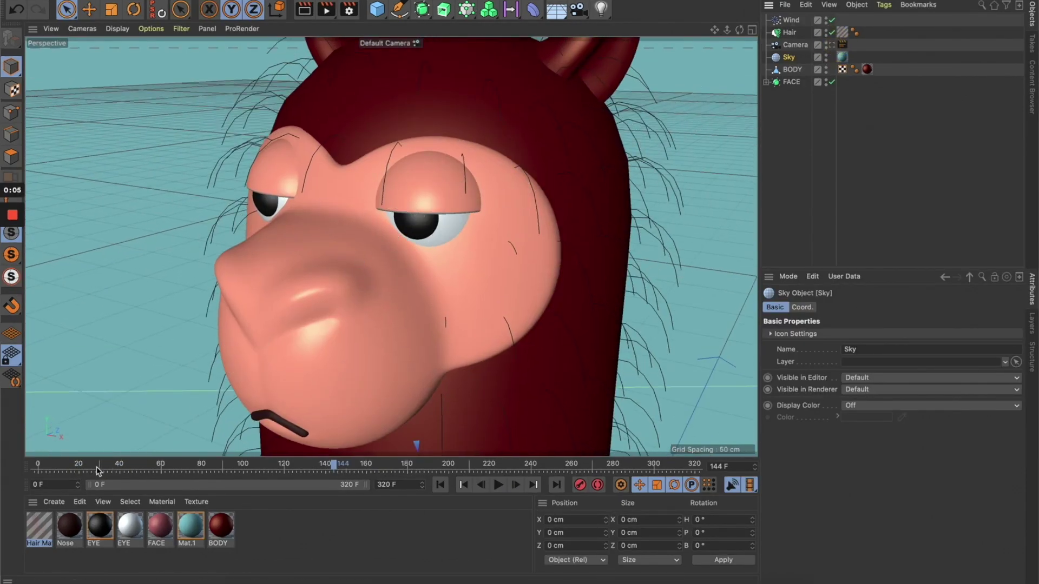
pyautogui.press('F8')
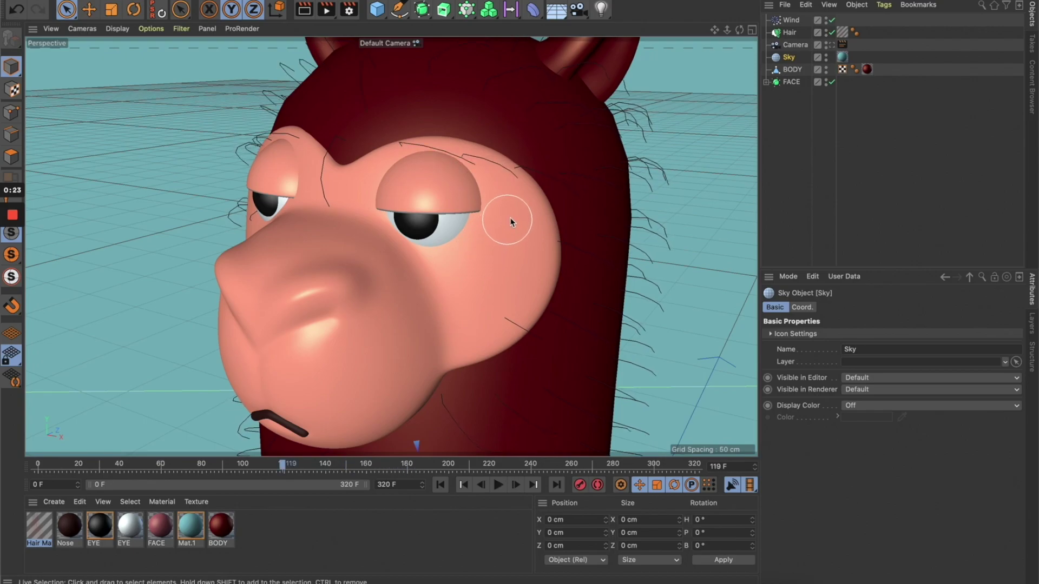
pyautogui.click(788, 81)
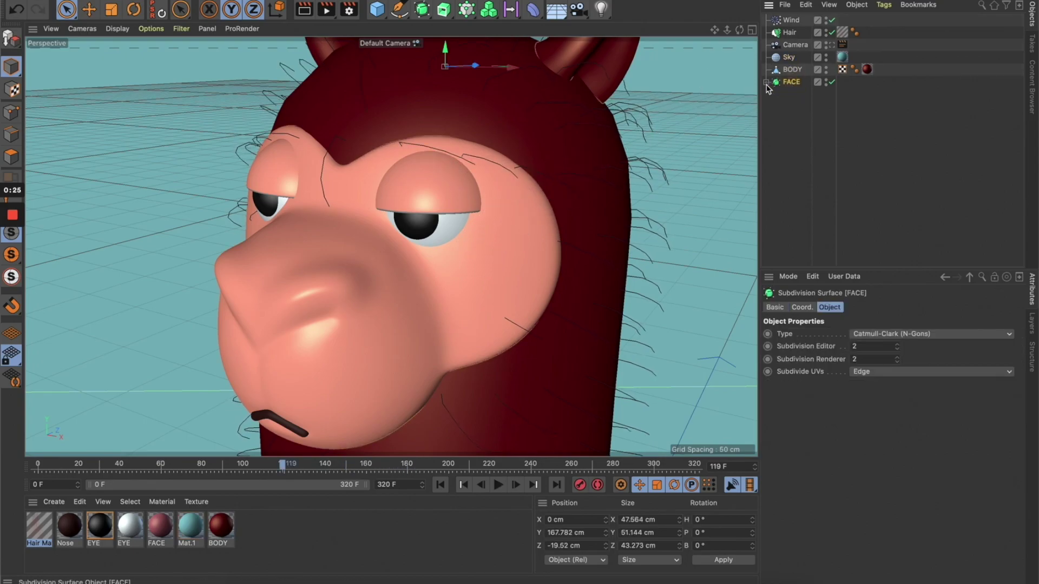
pyautogui.click(765, 82)
pyautogui.click(793, 95)
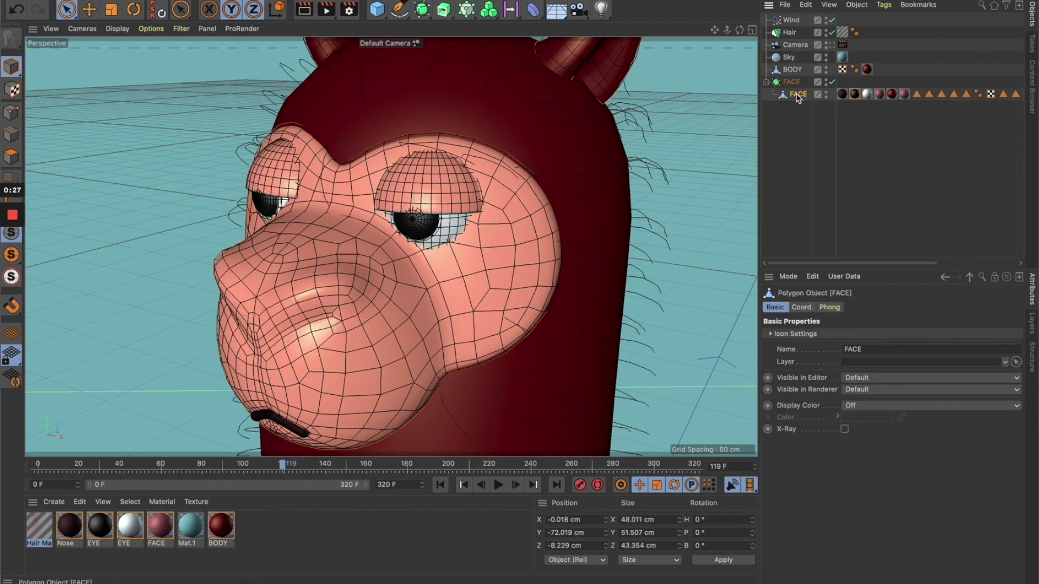
# Add a Hair Collider tag to the FACE mesh, then replay the animation from frame 0
pyautogui.click(884, 5)
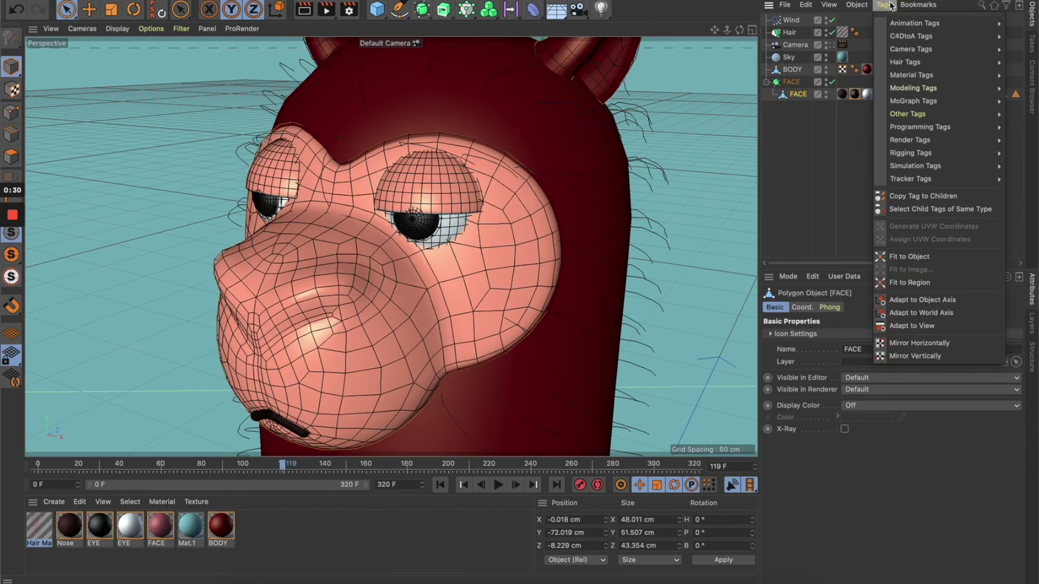
pyautogui.moveTo(893, 63)
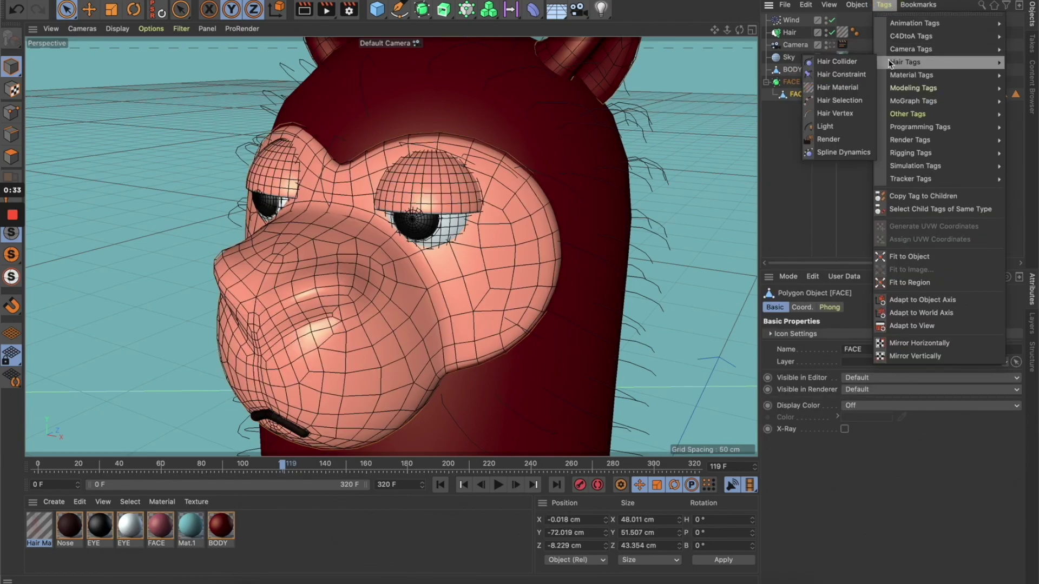
pyautogui.click(836, 61)
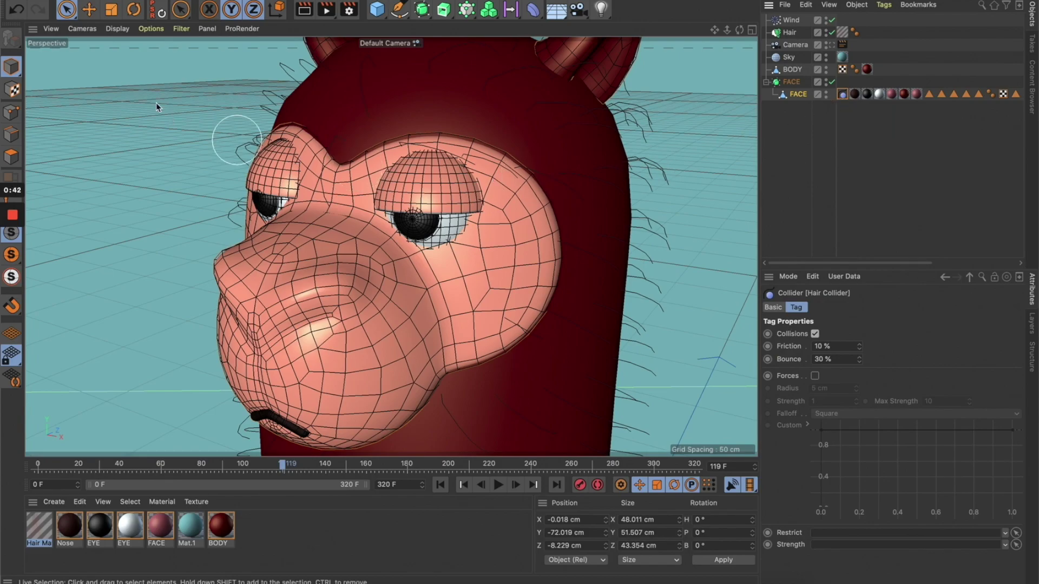
pyautogui.click(121, 162)
pyautogui.click(31, 470)
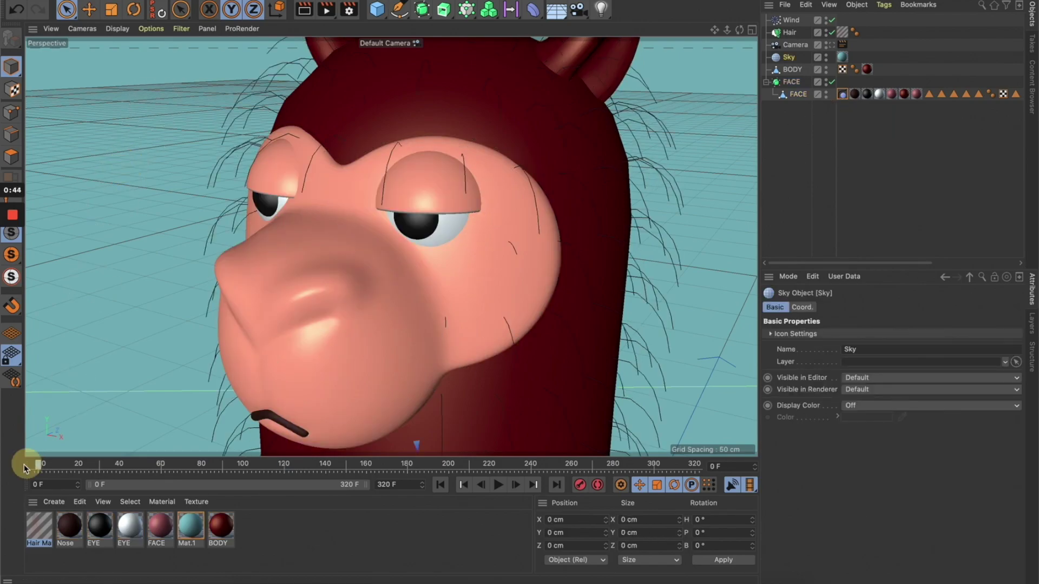
pyautogui.press('F8')
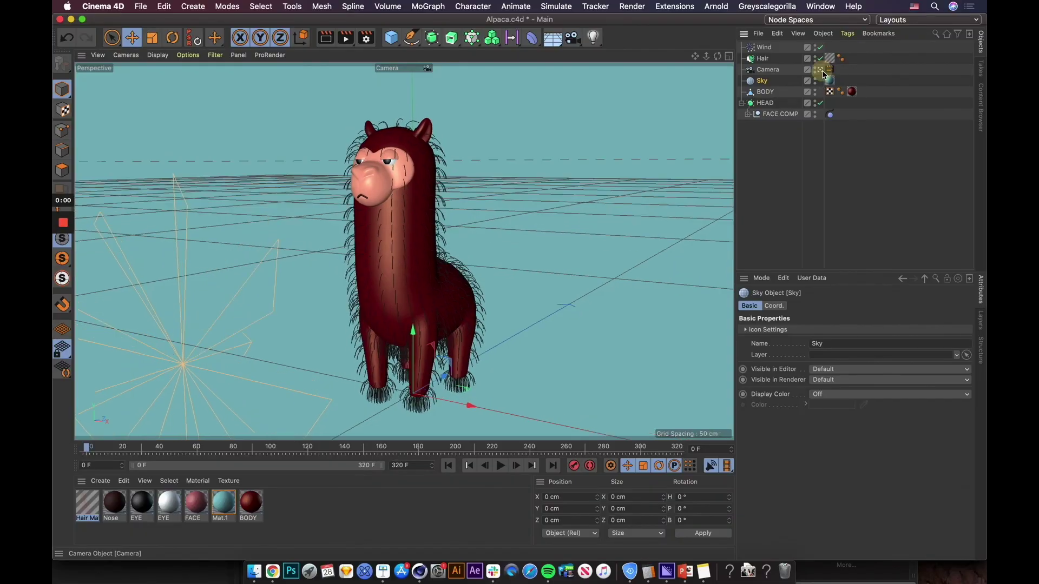
# Add an omni light to the alpaca's right and rename it 'Ambient'
pyautogui.click(595, 40)
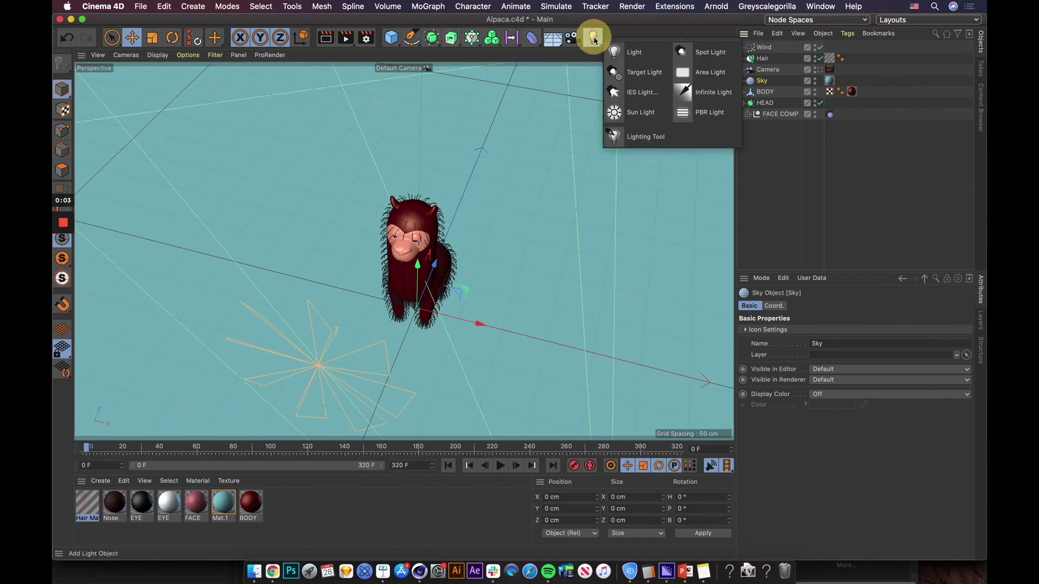
pyautogui.click(638, 55)
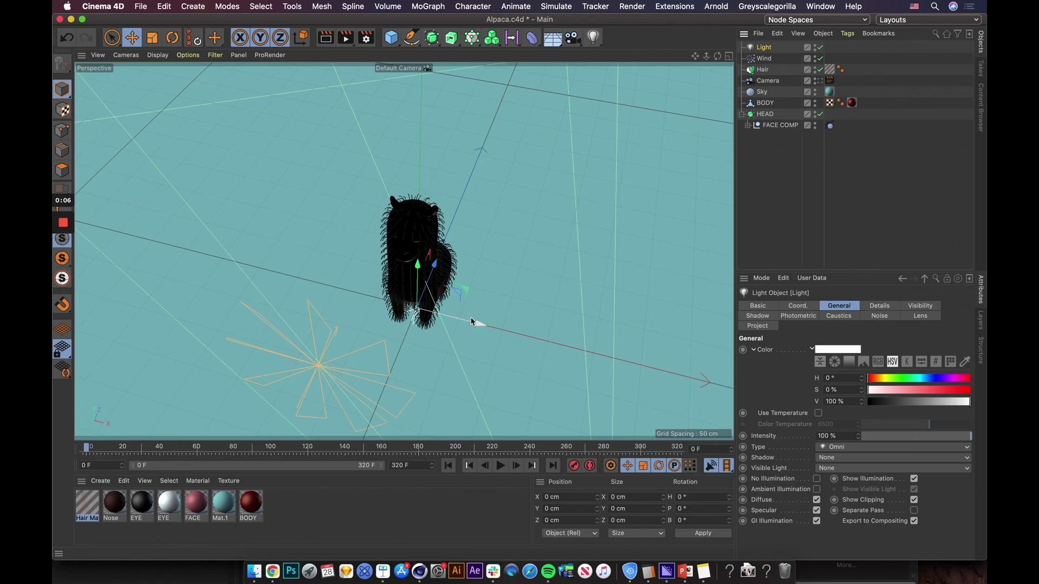
pyautogui.moveTo(472, 322); pyautogui.dragTo(590, 325)
pyautogui.doubleClick(766, 48)
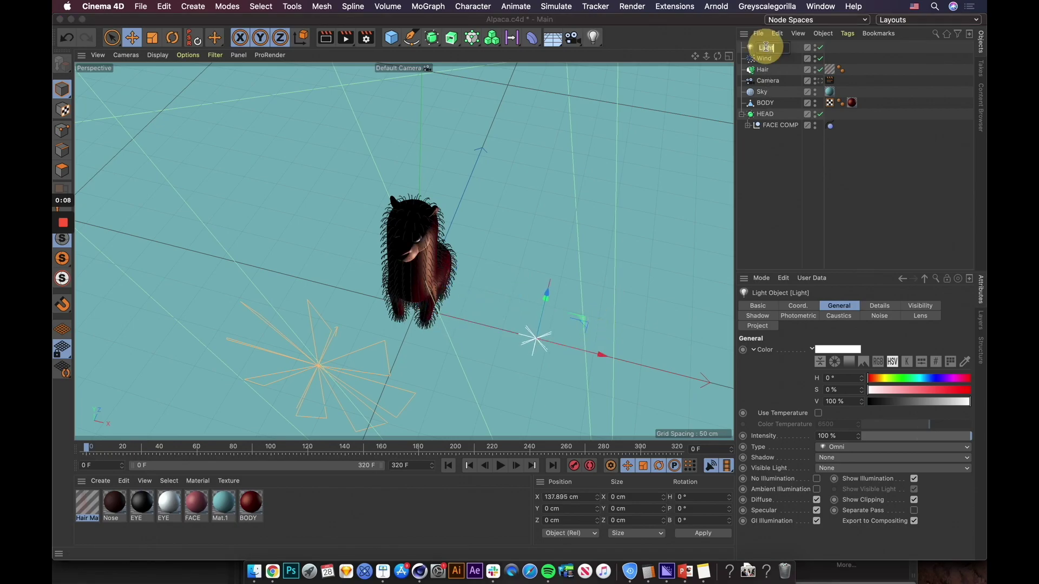
pyautogui.write('Ambient')
pyautogui.press('Return')
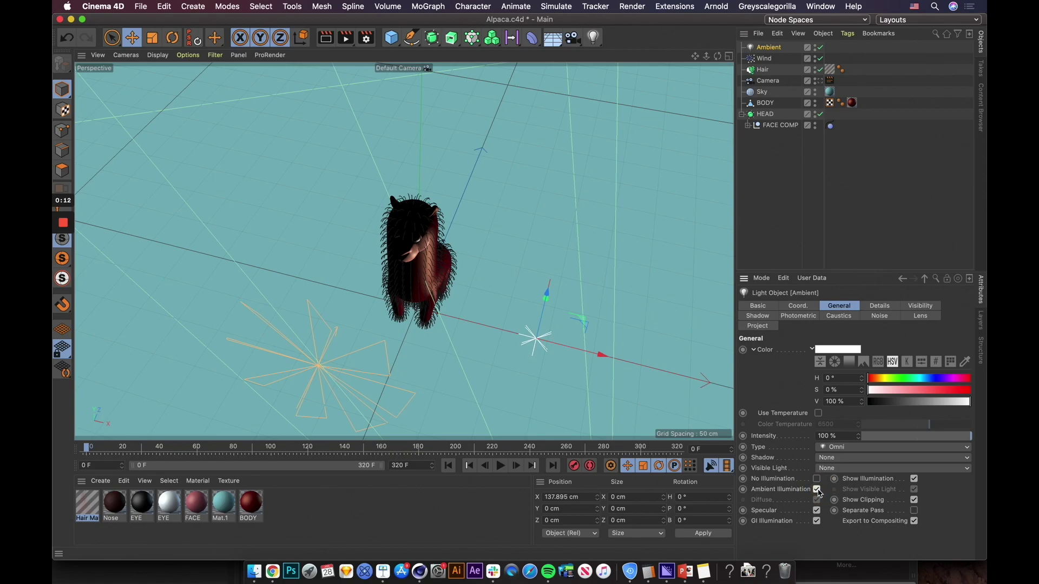
pyautogui.keyDown('alt'); pyautogui.moveTo(568, 311); pyautogui.dragTo(493, 277); pyautogui.keyUp('alt')
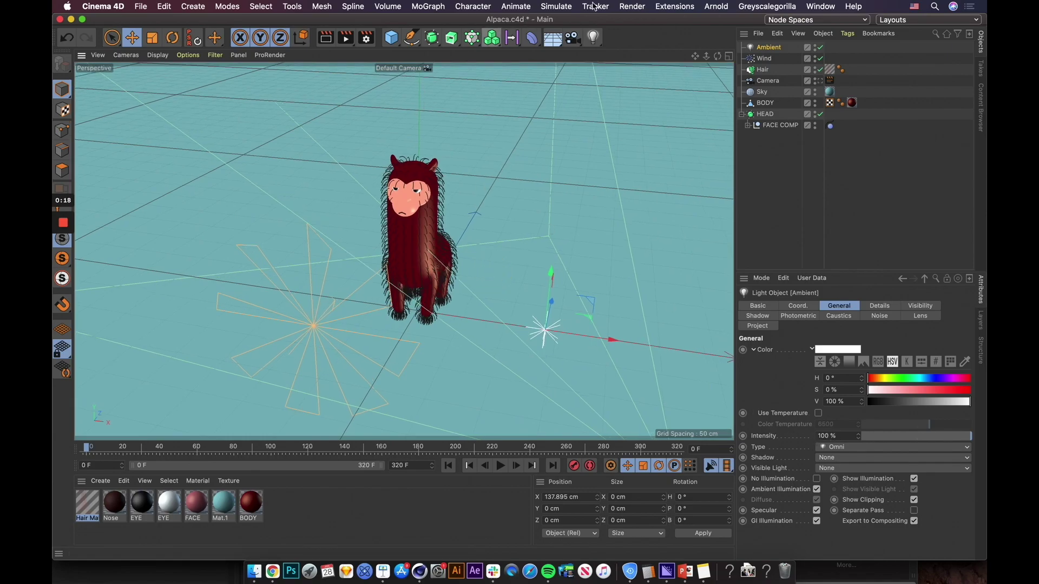
# Add an area light and move it up to the alpaca's left
pyautogui.moveTo(599, 42); pyautogui.dragTo(709, 72)
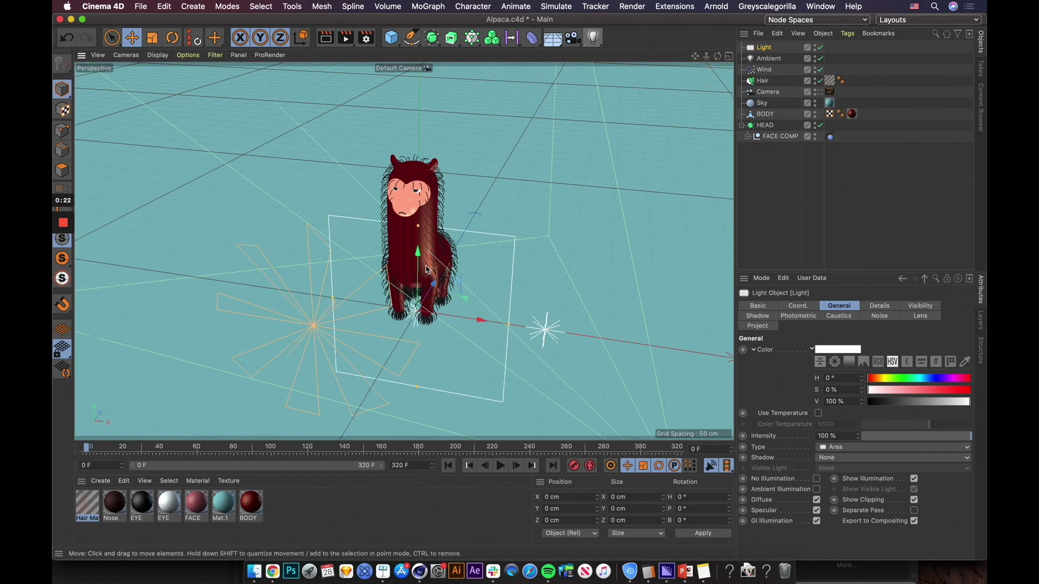
pyautogui.moveTo(590, 336); pyautogui.dragTo(261, 287)
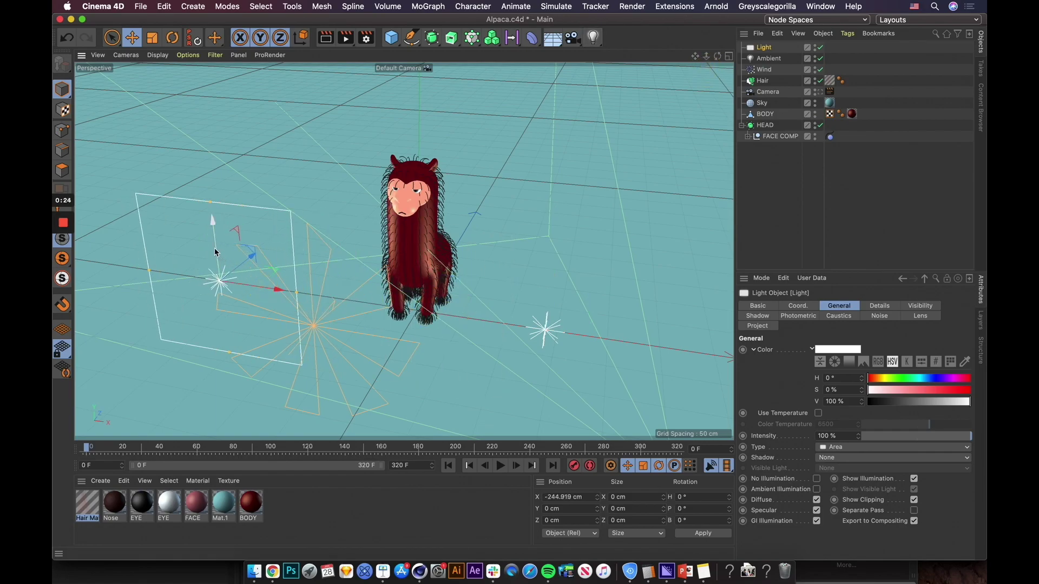
pyautogui.moveTo(216, 243); pyautogui.dragTo(220, 199)
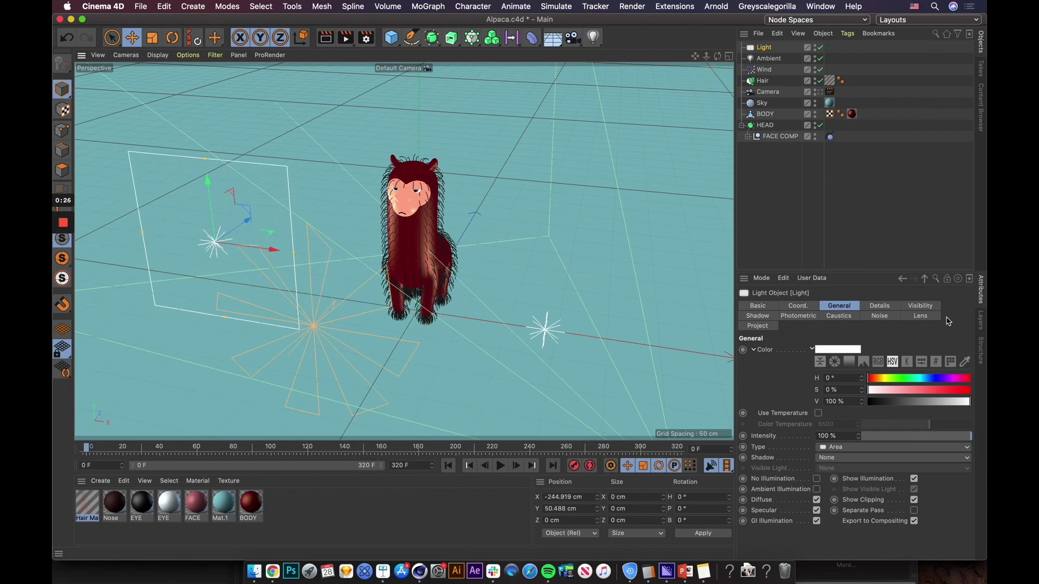
# Set the area light's falloff to Inverse Square with Z Direction Only
pyautogui.click(793, 309)
pyautogui.click(869, 307)
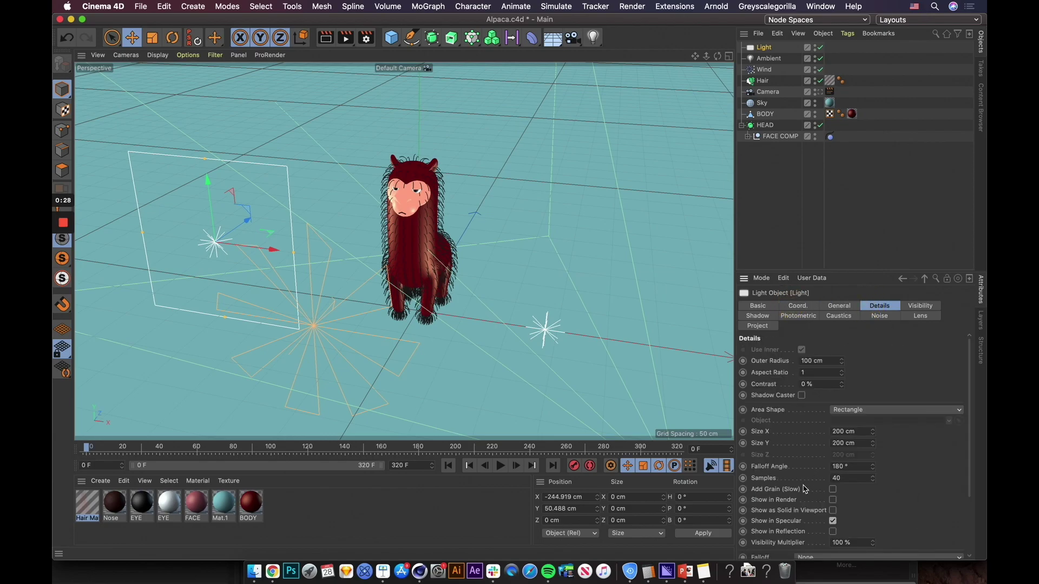
pyautogui.scroll(-2, 865, 514)
pyautogui.click(807, 520)
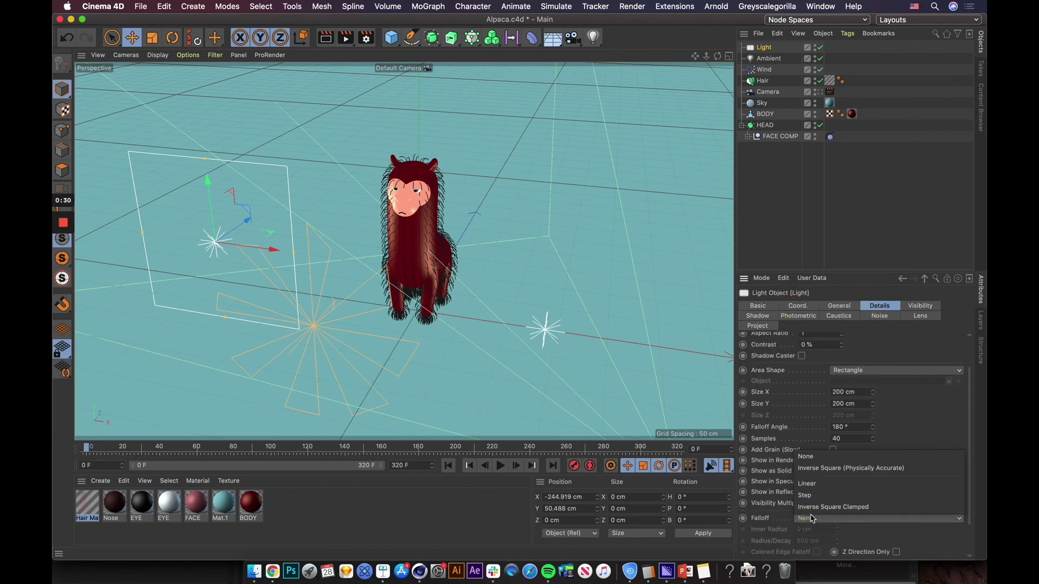
pyautogui.click(833, 468)
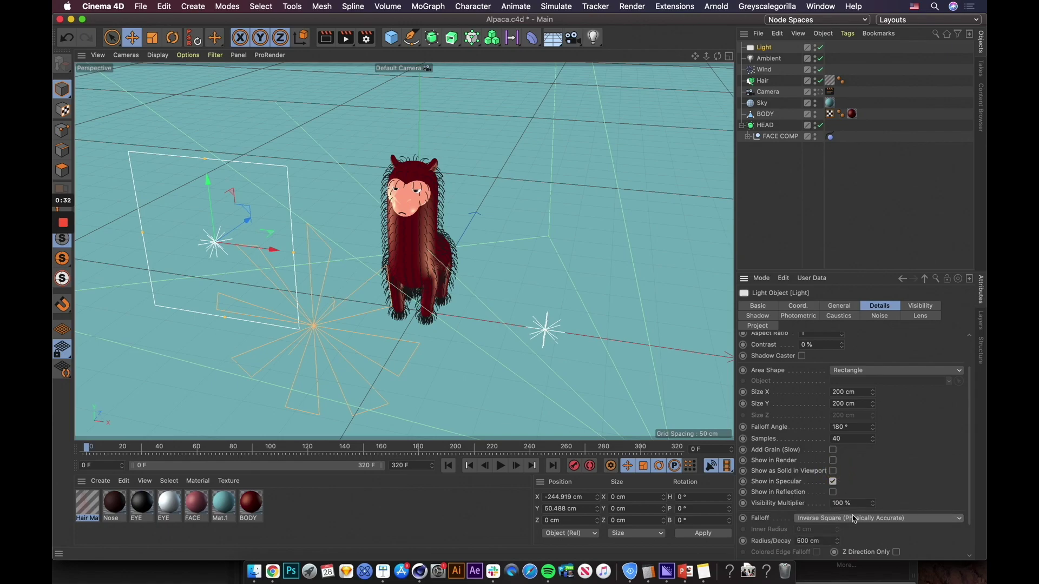
pyautogui.click(896, 552)
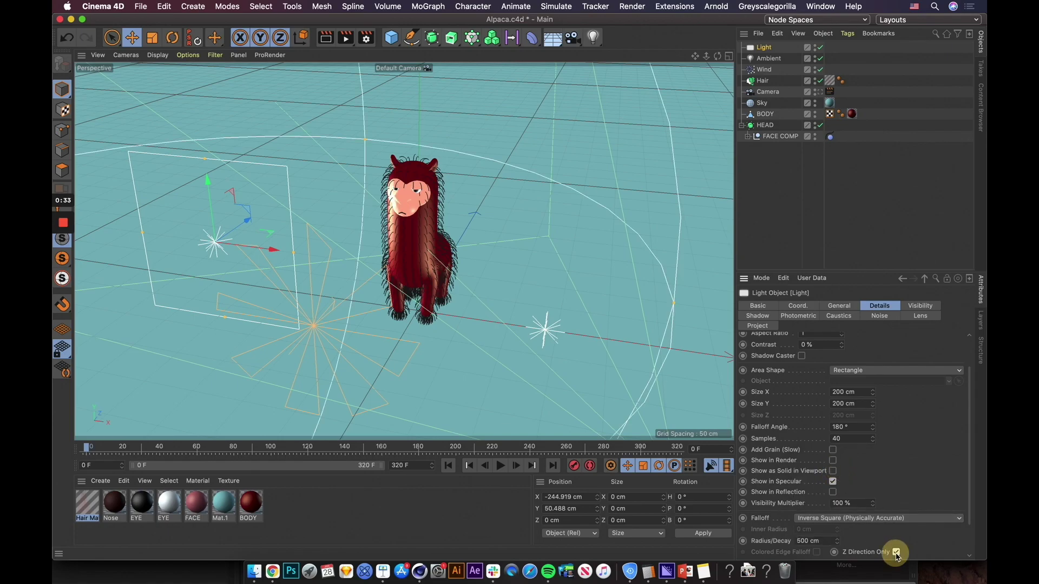
# Tilt the light toward the alpaca and reposition it at the front left
pyautogui.click(805, 308)
pyautogui.moveTo(972, 364); pyautogui.dragTo(969, 350)
pyautogui.moveTo(644, 241); pyautogui.dragTo(560, 249)
pyautogui.moveTo(215, 239); pyautogui.dragTo(237, 169)
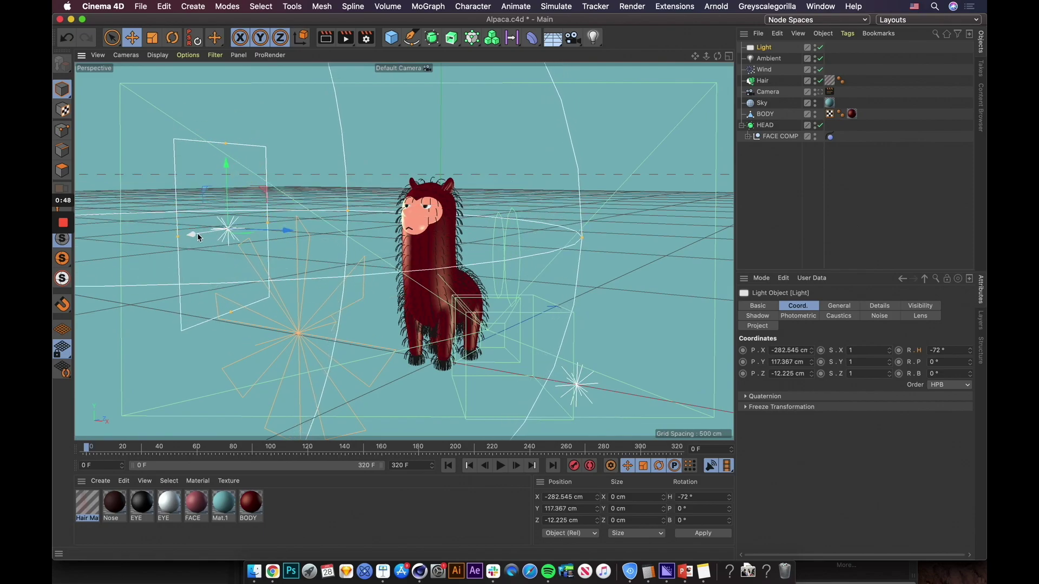
pyautogui.moveTo(201, 238); pyautogui.dragTo(131, 255)
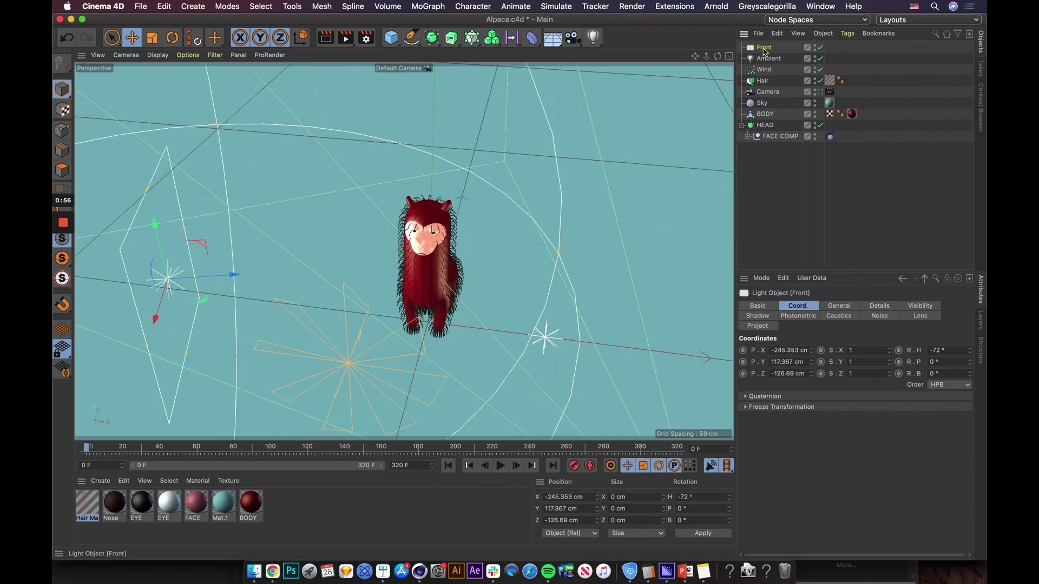
# Give the Front light Area shadows
pyautogui.click(768, 318)
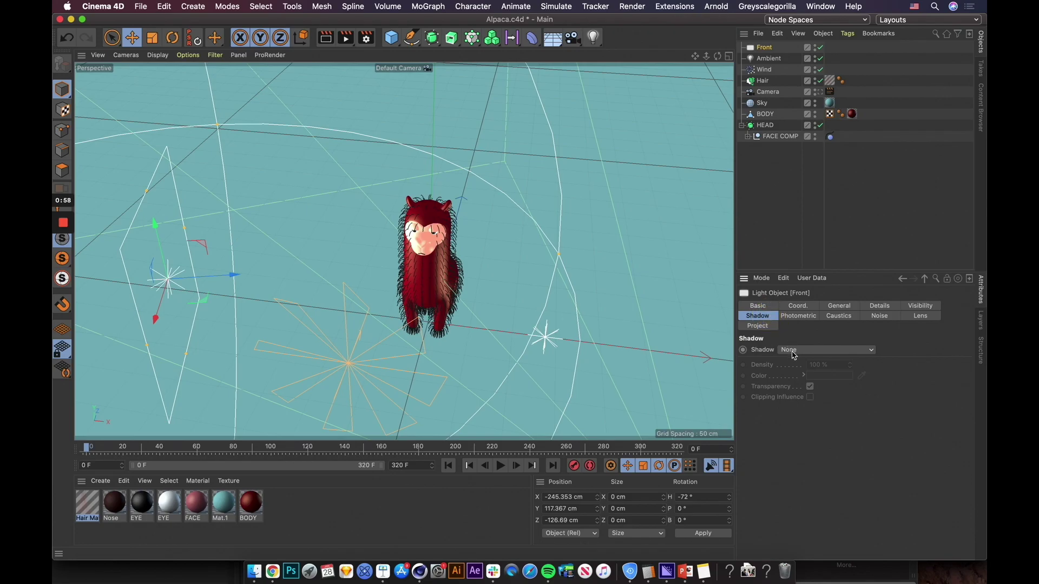
pyautogui.click(793, 351)
pyautogui.click(791, 394)
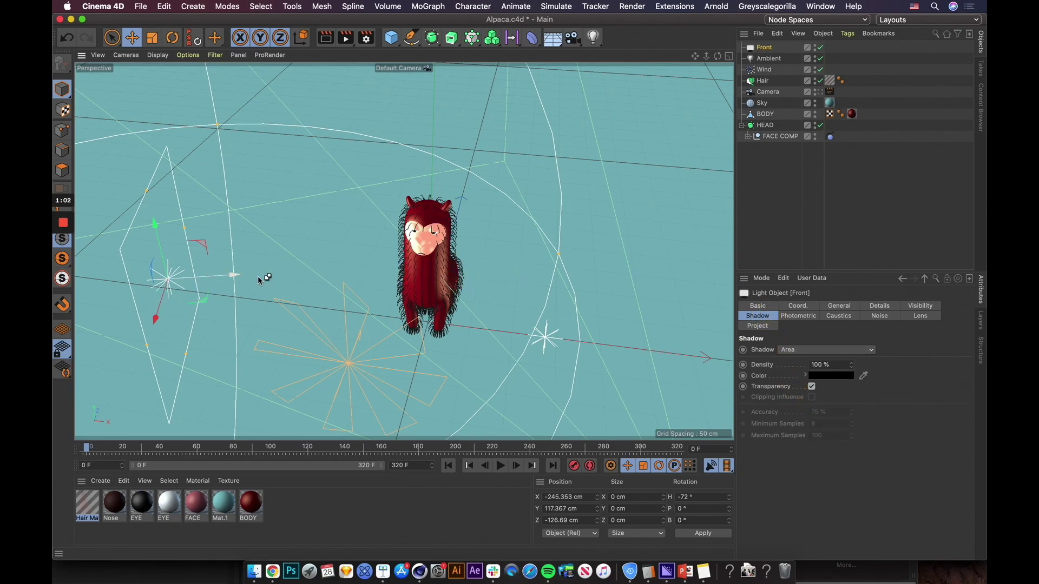
# Duplicate the light as a Back light behind the alpaca, turned to -204° heading
pyautogui.keyDown('ctrl'); pyautogui.moveTo(260, 279); pyautogui.dragTo(565, 207); pyautogui.keyUp('ctrl')
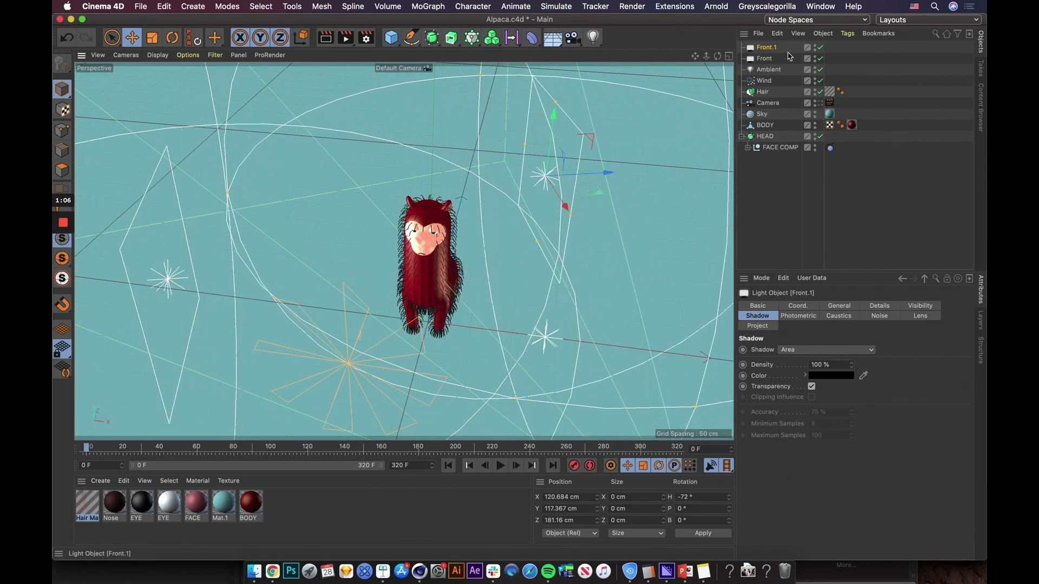
pyautogui.click(798, 307)
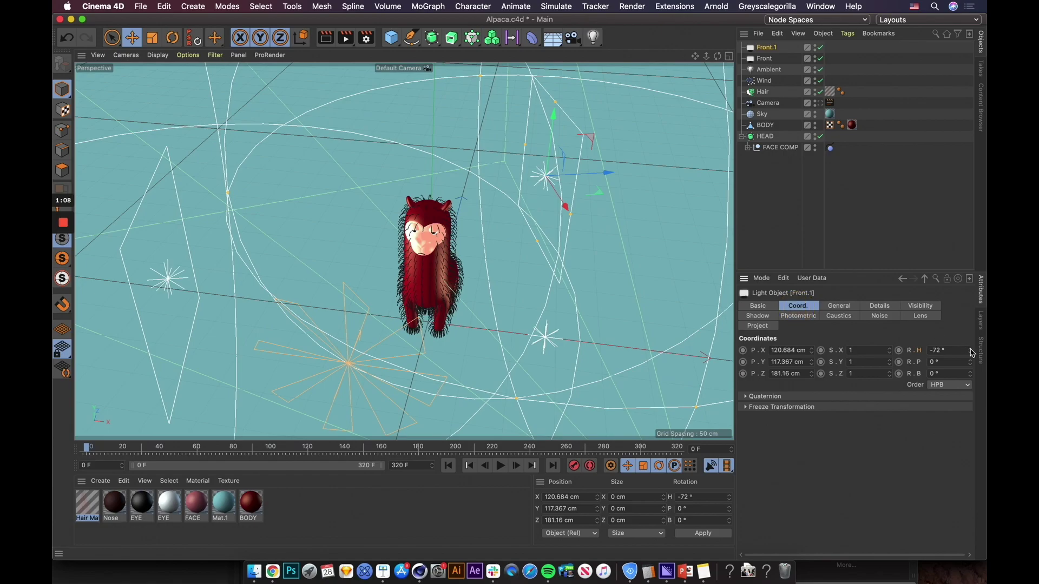
pyautogui.moveTo(973, 353); pyautogui.dragTo(970, 351)
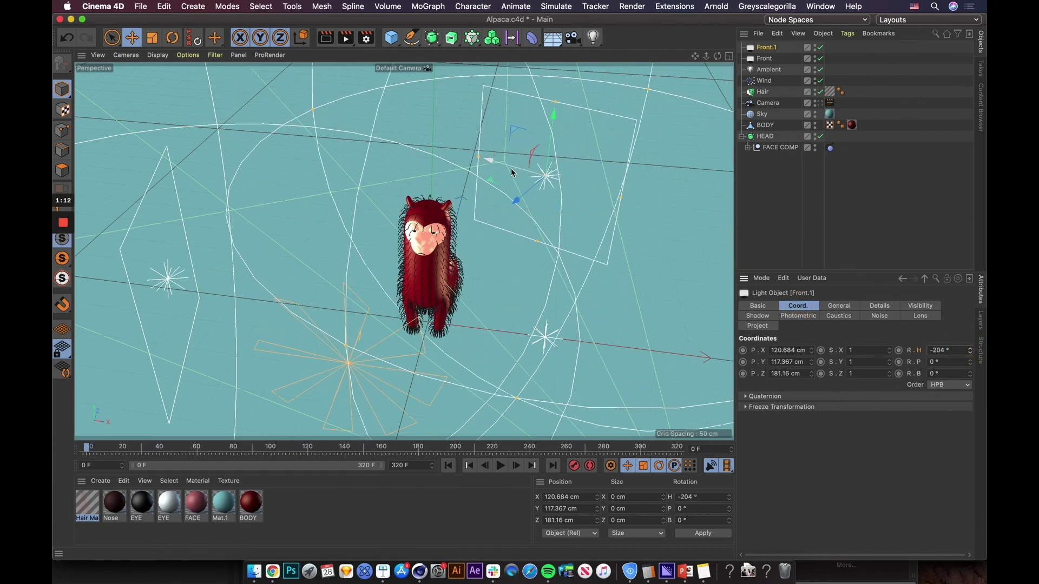
pyautogui.moveTo(513, 173)
pyautogui.mouseDown()
pyautogui.moveTo(468, 158)
pyautogui.moveTo(494, 172)
pyautogui.mouseUp()
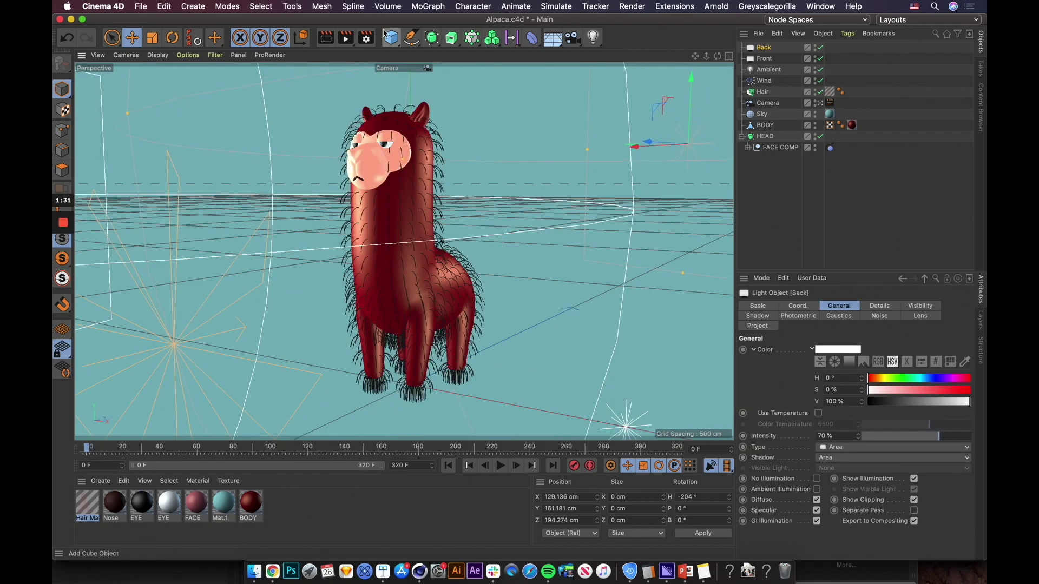
# Check the render settings, then render the scene to the Picture Viewer
pyautogui.click(370, 39)
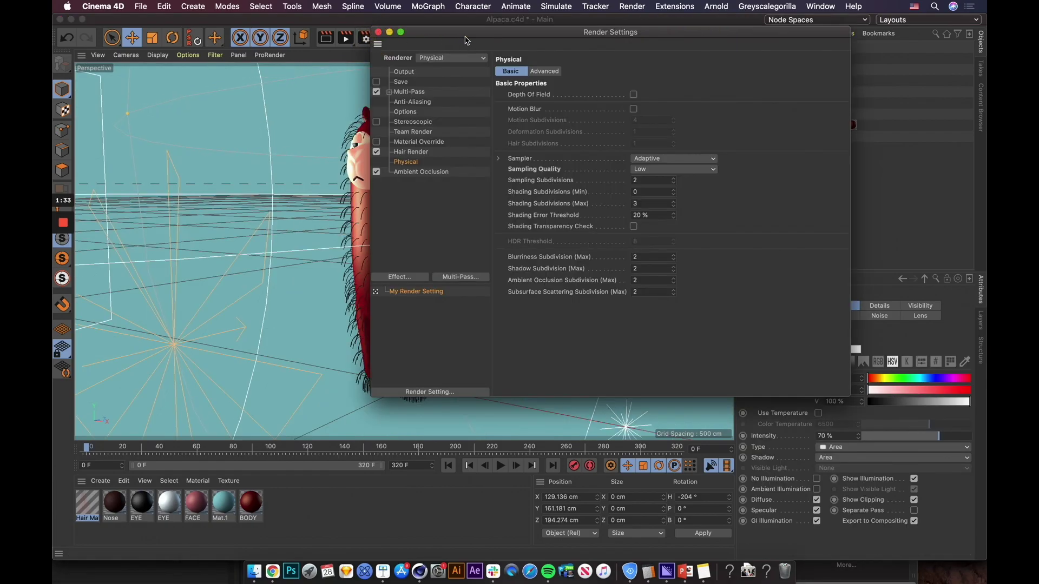
pyautogui.click(384, 34)
pyautogui.click(346, 38)
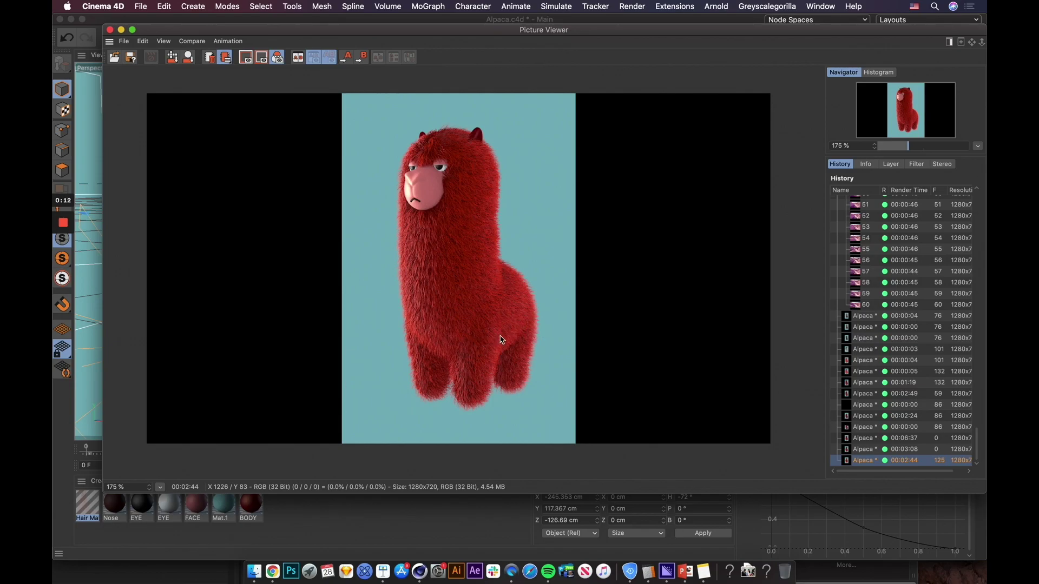
# Zoom the finished 1280x720 alpaca render in the Picture Viewer to 200%
pyautogui.scroll(1, 533, 314)
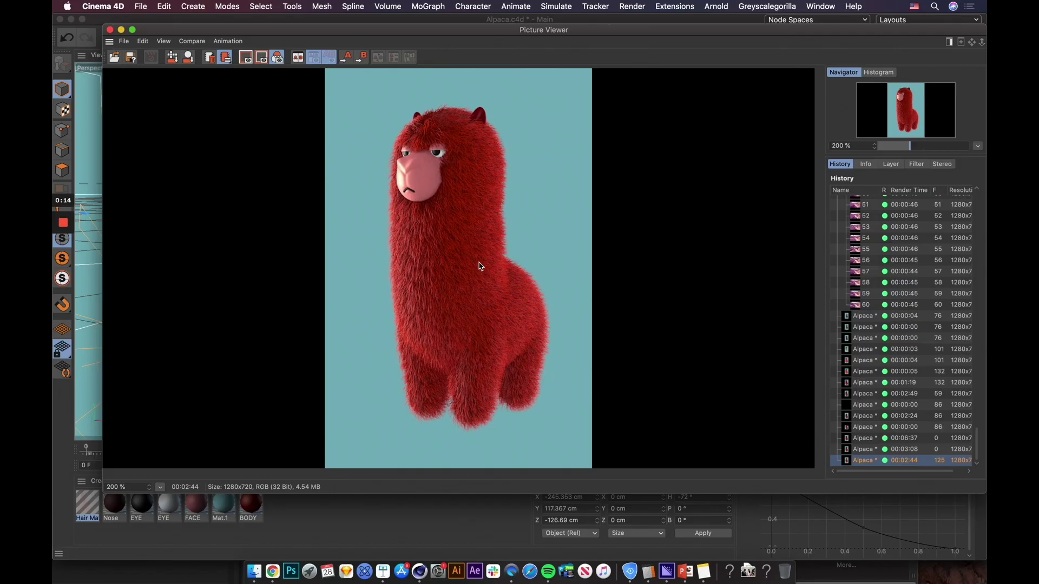